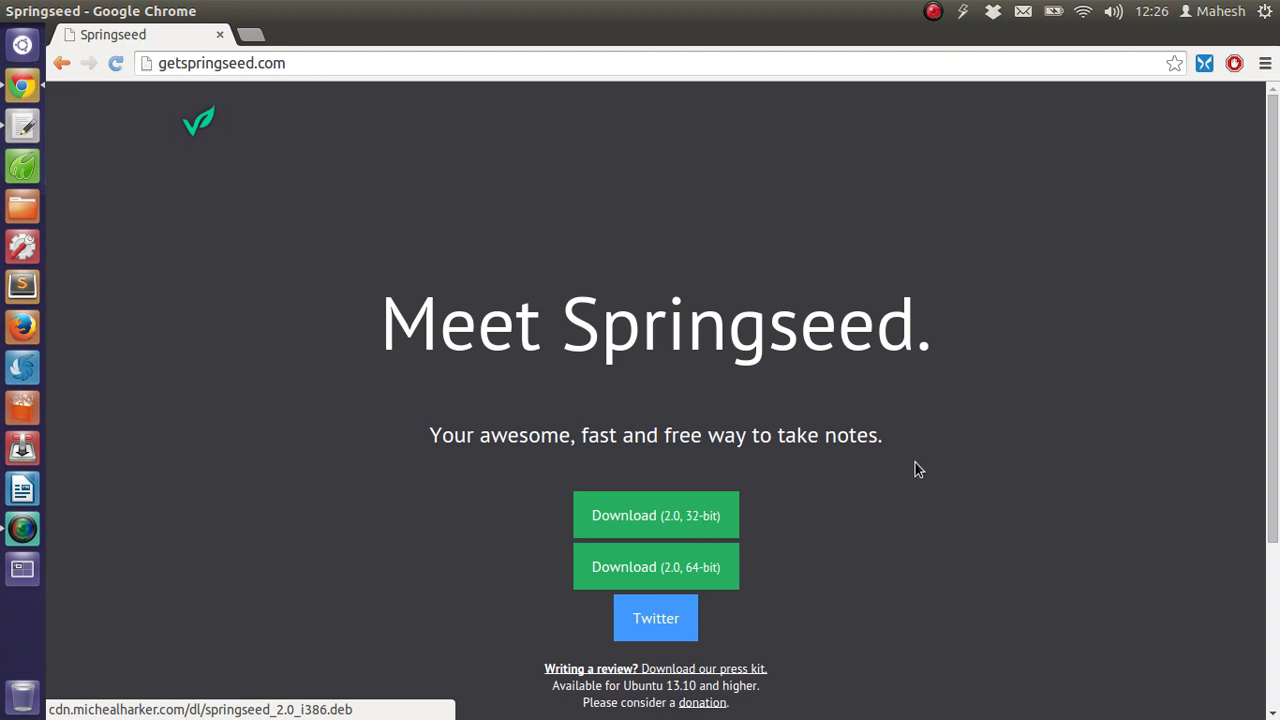
Look over the Springseed website's download options and system requirements
{"action": "scroll", "coordinate": [917, 465], "scroll_direction": "down", "scroll_amount": 4}
{"action": "scroll", "coordinate": [917, 465], "scroll_direction": "down", "scroll_amount": 1}
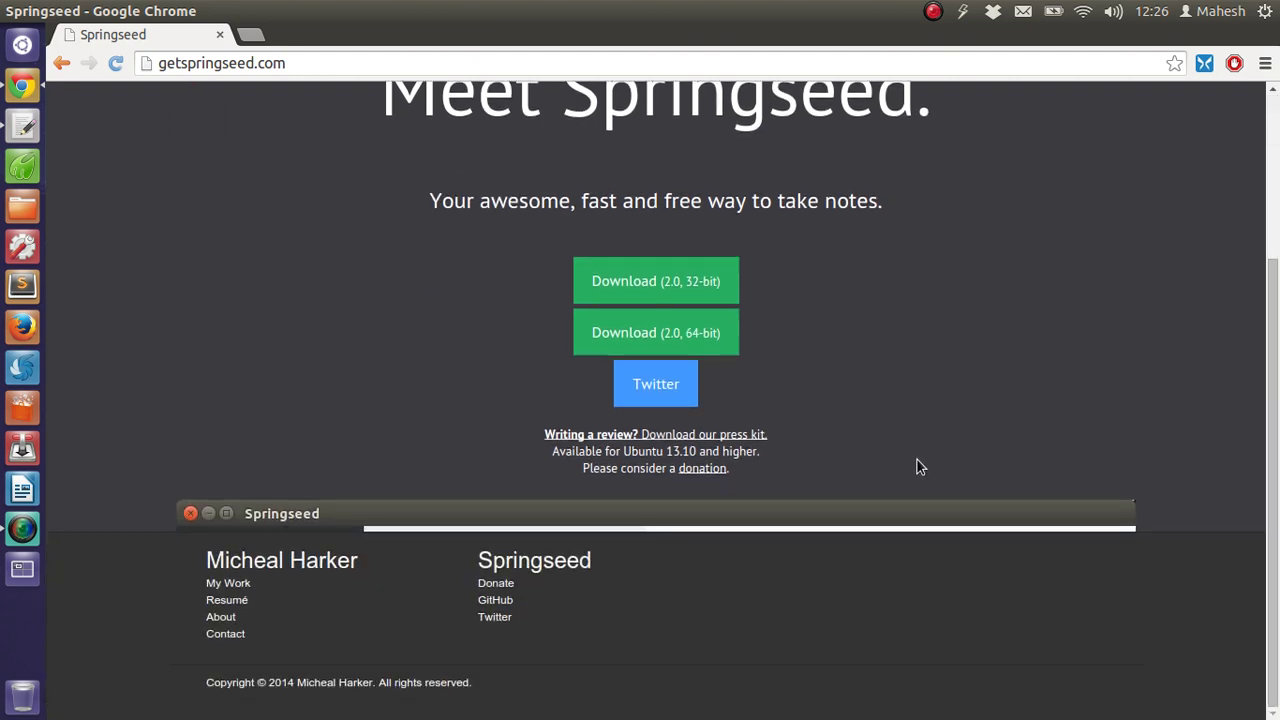
{"action": "scroll", "coordinate": [921, 466], "scroll_direction": "up", "scroll_amount": 5}
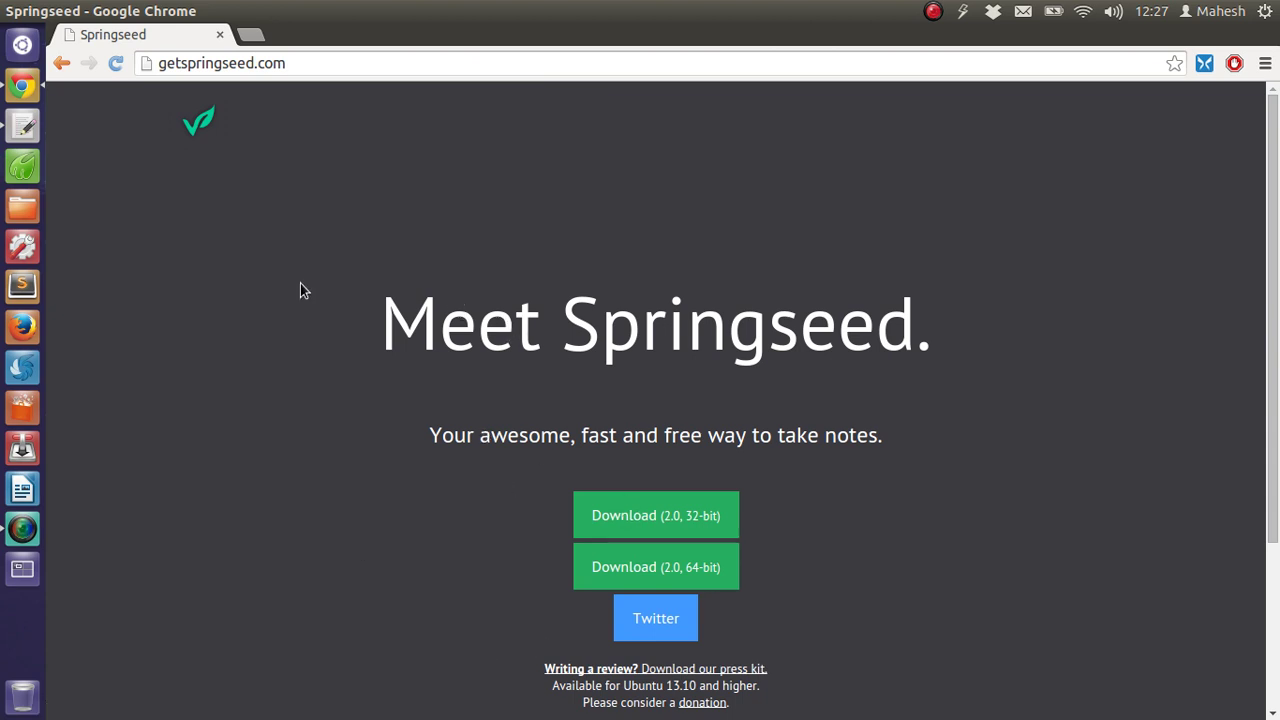
Search the installed applications for "gdebi" and launch the GDebi Package Installer
{"action": "left_click", "coordinate": [22, 44]}
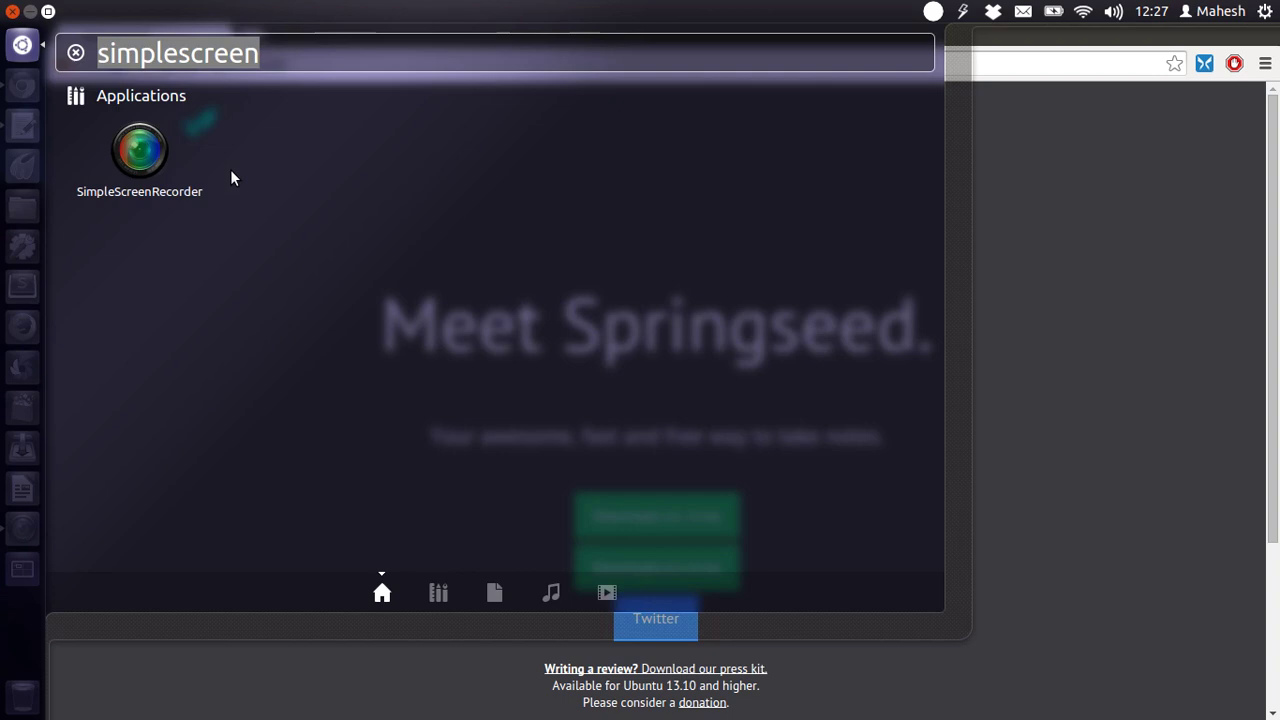
{"action": "type", "text": "g"}
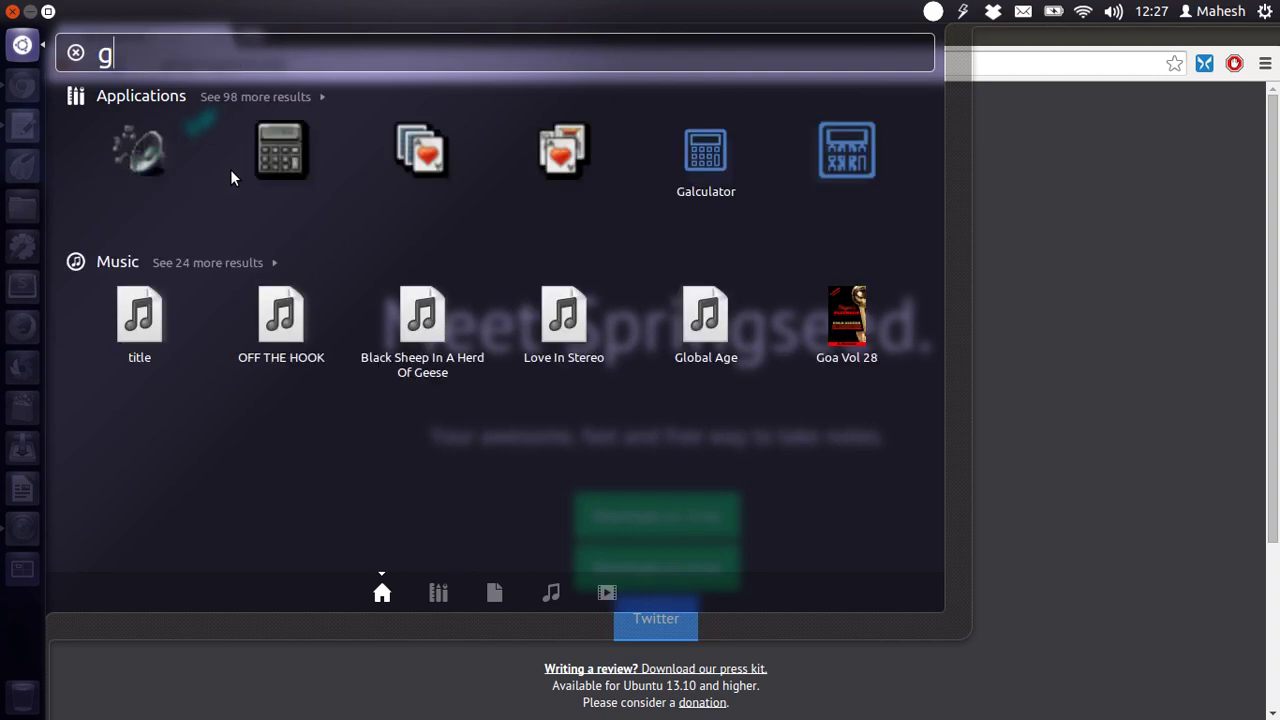
{"action": "type", "text": "debi"}
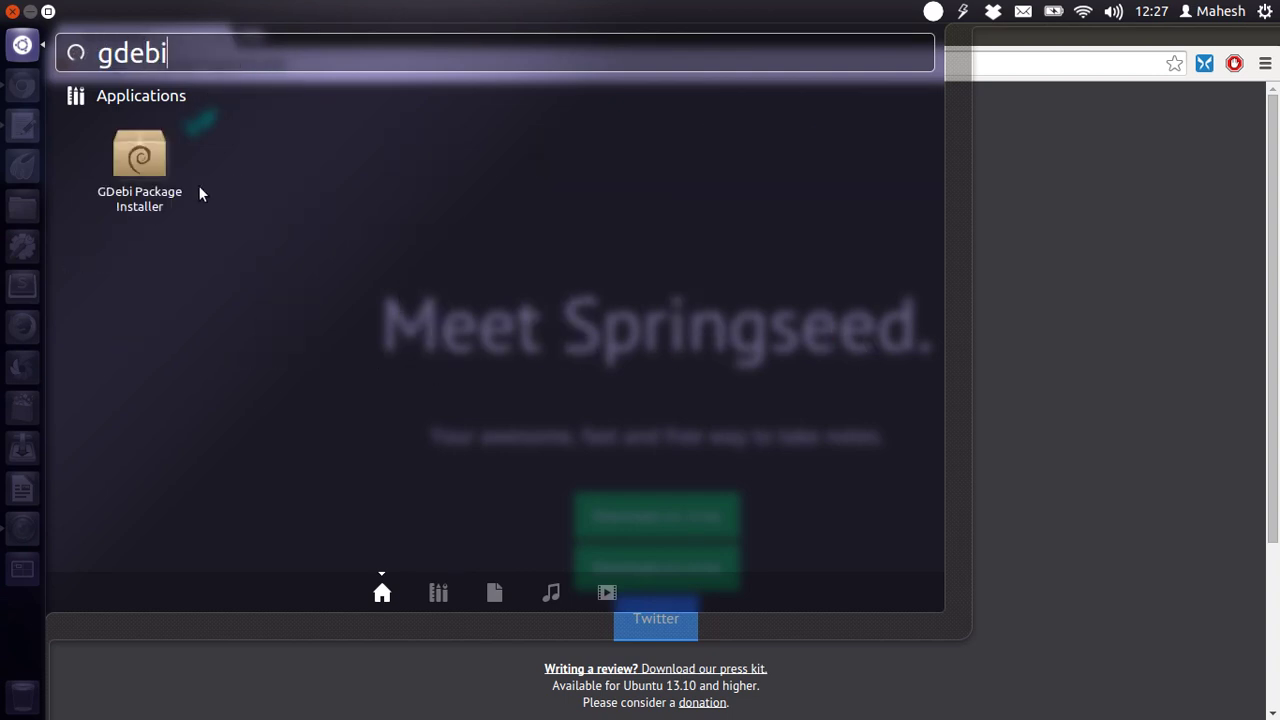
{"action": "left_click", "coordinate": [139, 155]}
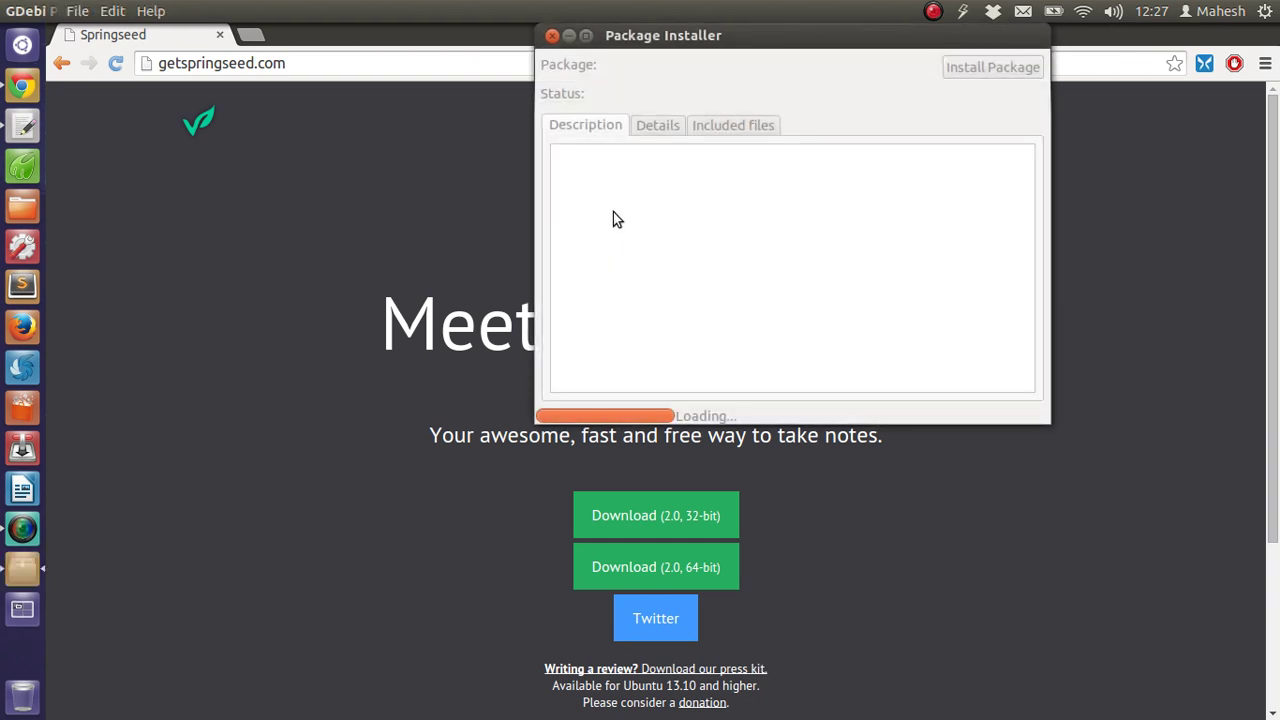
{"action": "left_click_drag", "start_coordinate": [693, 40], "coordinate": [185, 254]}
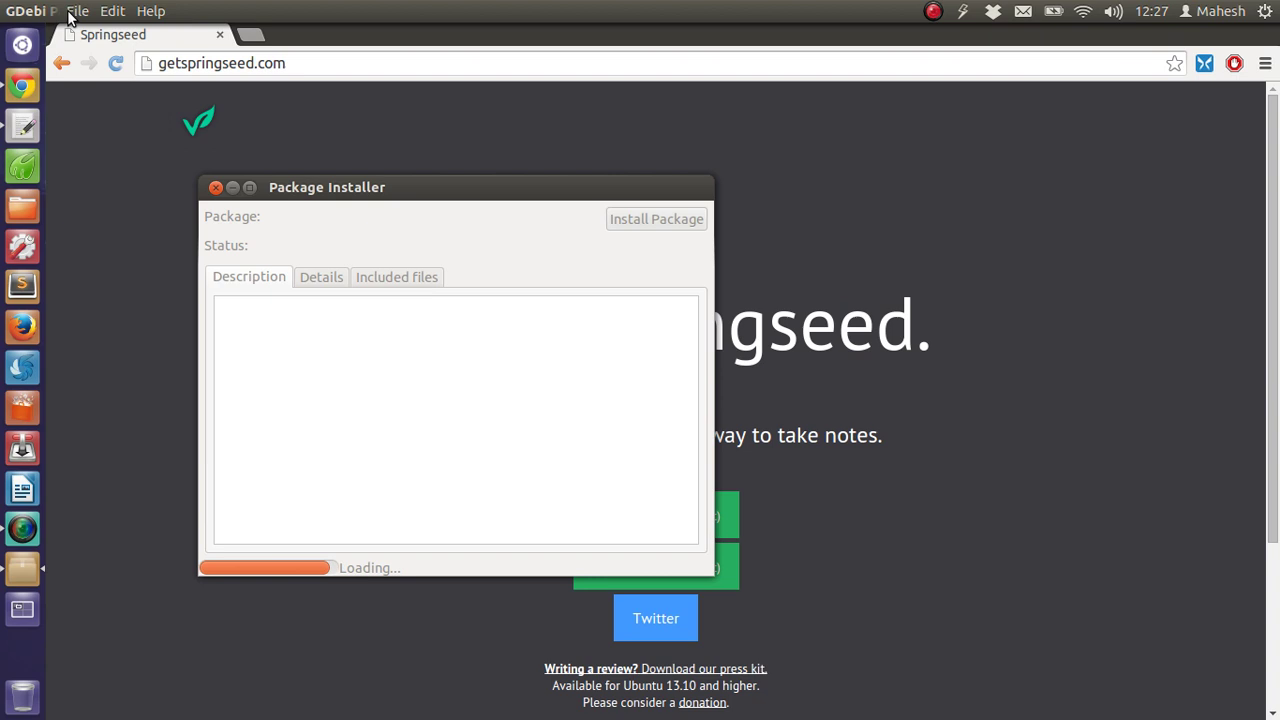
Open the software package chooser in GDebi, dismiss it without choosing a file, and close the installer
{"action": "left_click", "coordinate": [72, 12]}
{"action": "left_click", "coordinate": [420, 193]}
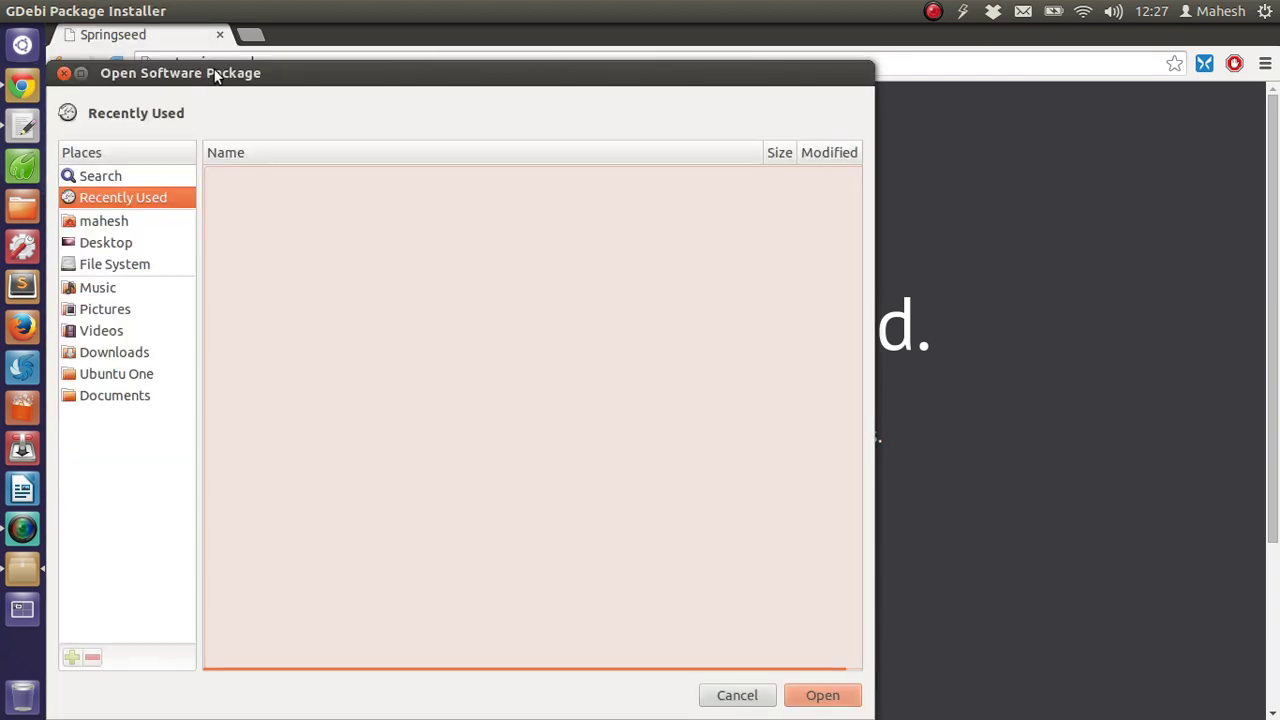
{"action": "left_click_drag", "start_coordinate": [215, 77], "coordinate": [551, 77]}
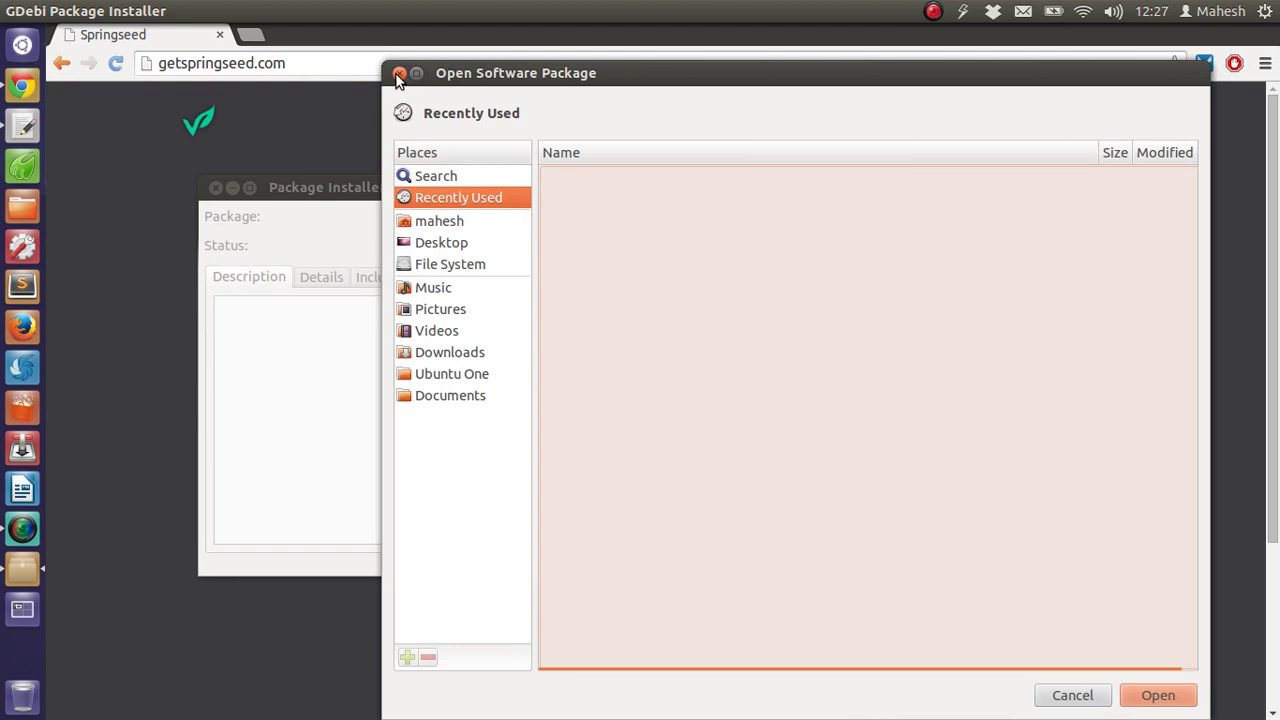
{"action": "left_click", "coordinate": [398, 74]}
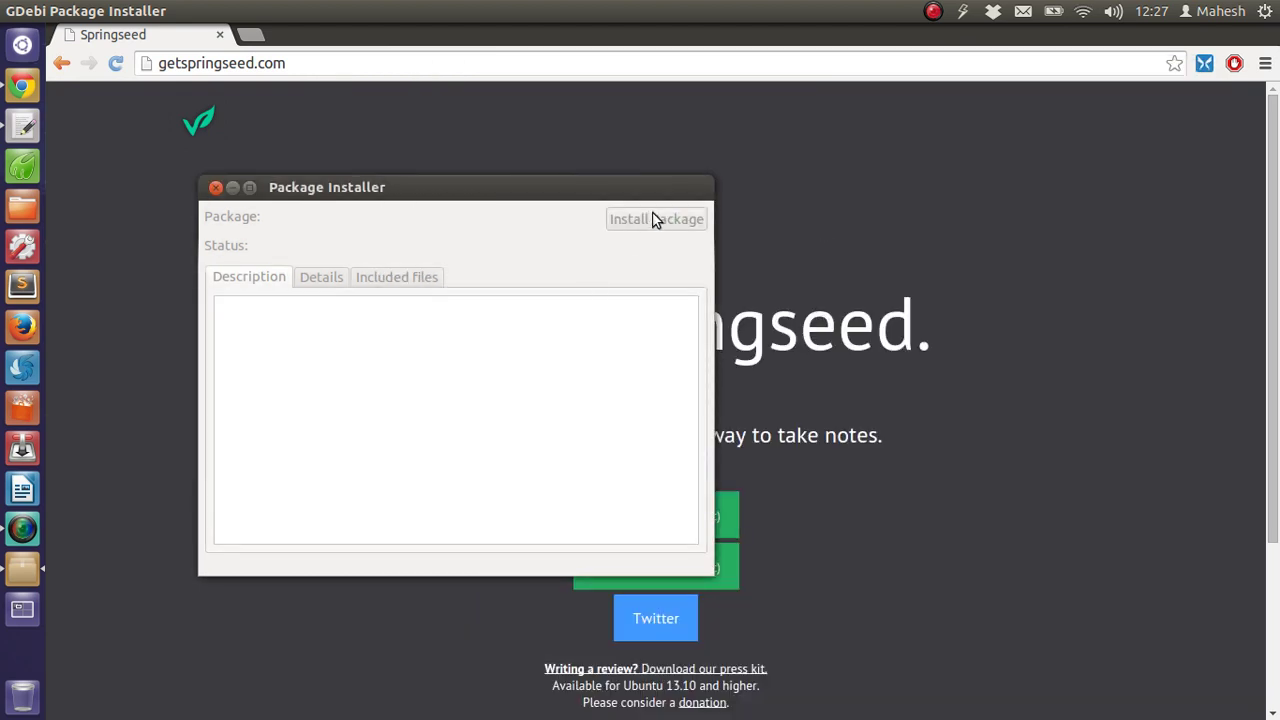
{"action": "left_click", "coordinate": [216, 189]}
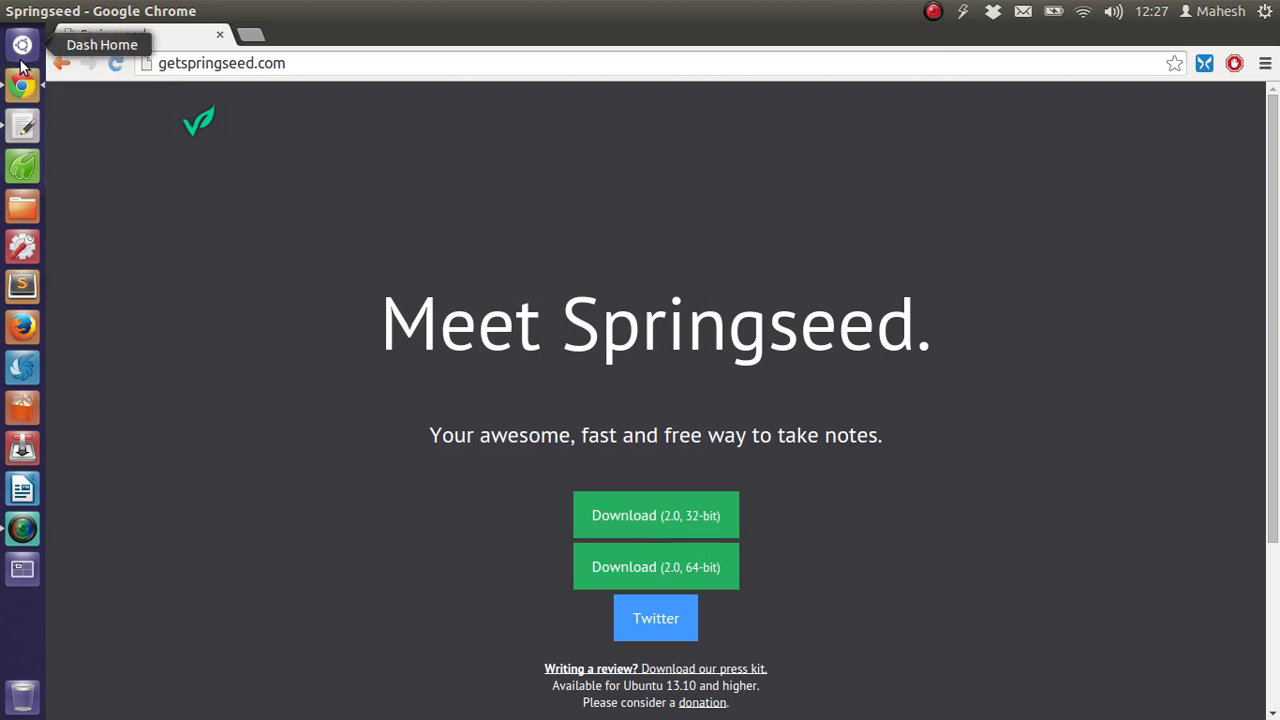
Search the installed applications for "spring" and launch Springseed
{"action": "key", "text": "super"}
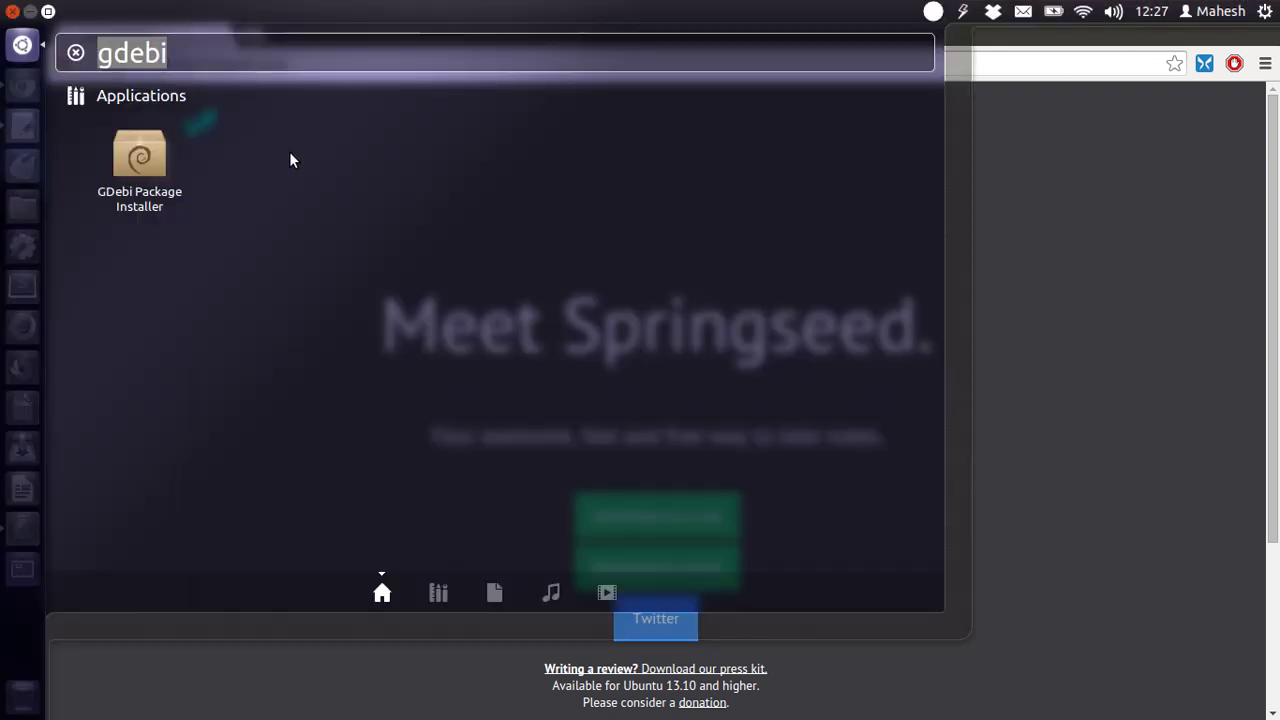
{"action": "key", "text": "BackSpace"}
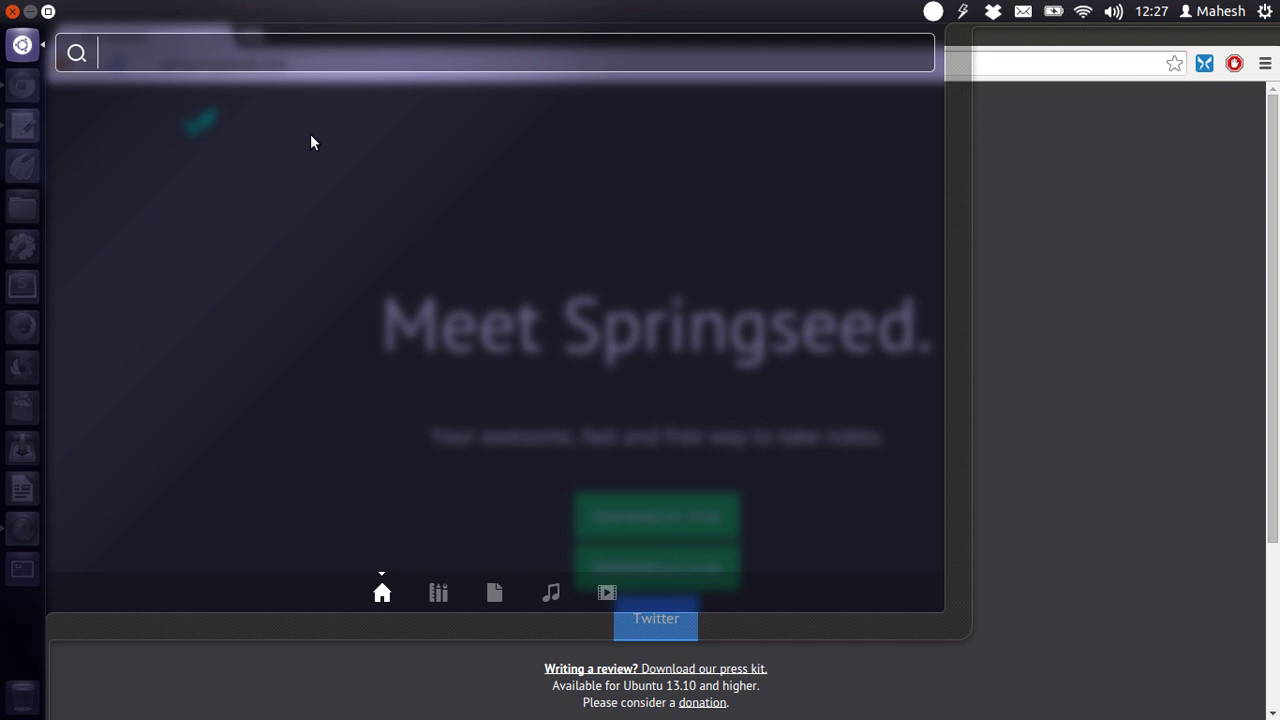
{"action": "type", "text": "spring"}
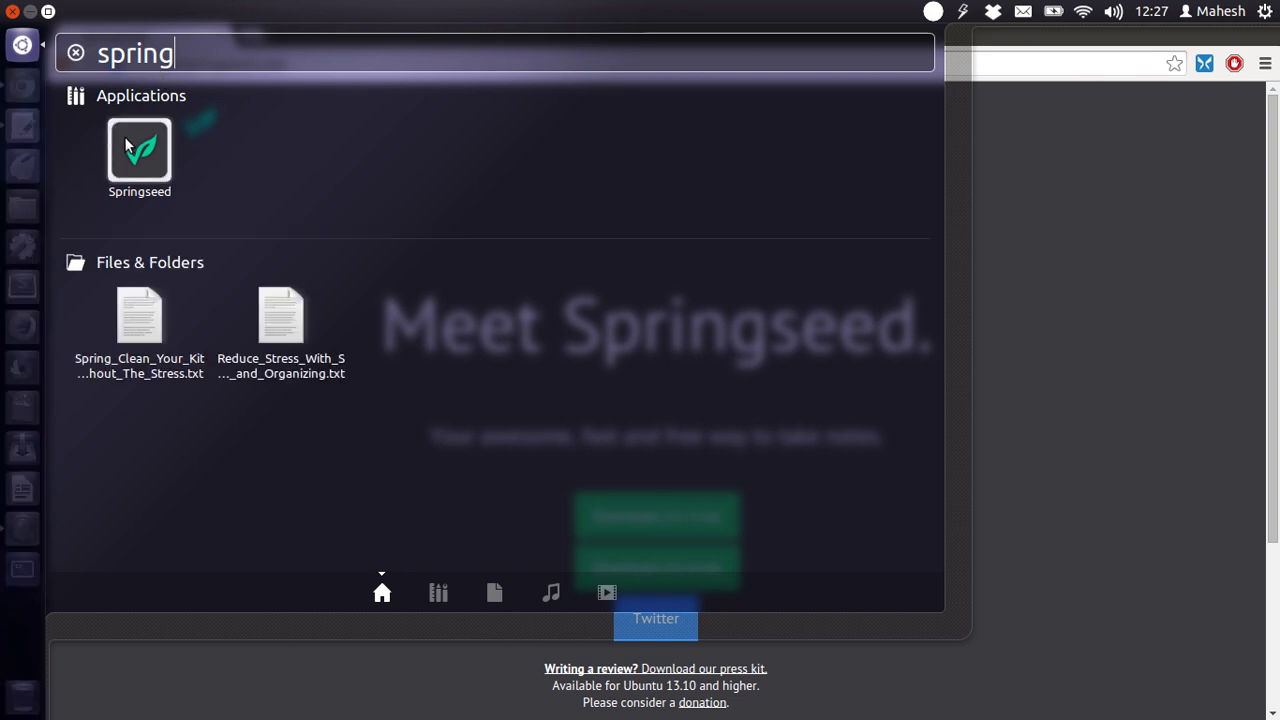
{"action": "key", "text": "Escape"}
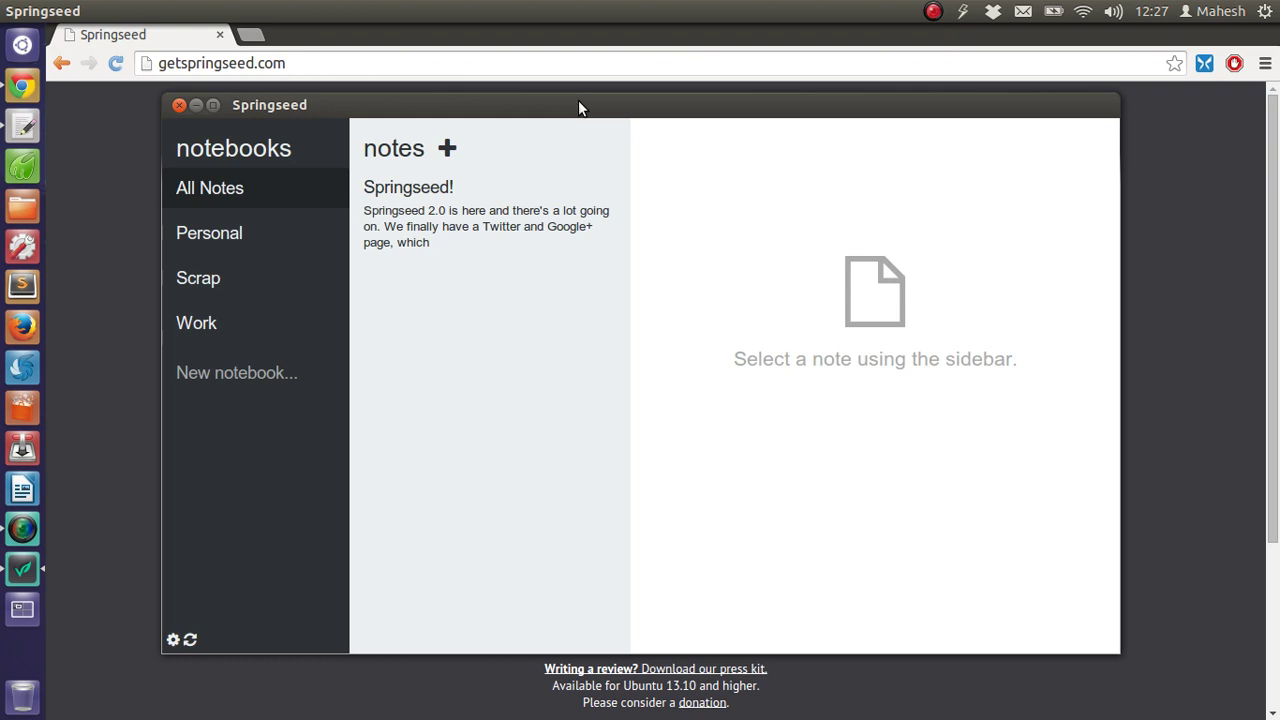
{"action": "mouse_move", "coordinate": [578, 105]}
{"action": "left_mouse_down"}
{"action": "mouse_move", "coordinate": [541, 108]}
{"action": "mouse_move", "coordinate": [569, 106]}
{"action": "left_mouse_up"}
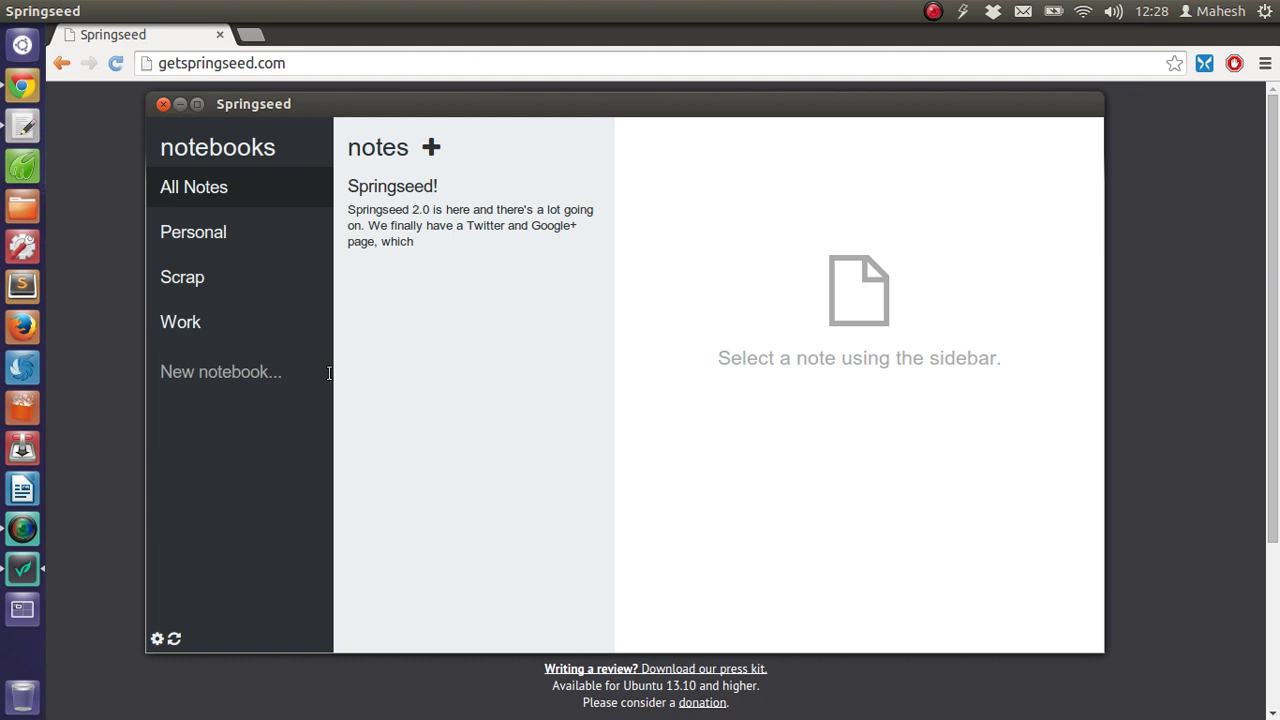
View the notes in the Personal, Scrap and Work notebooks in turn
{"action": "left_click", "coordinate": [185, 238]}
{"action": "left_click", "coordinate": [244, 271]}
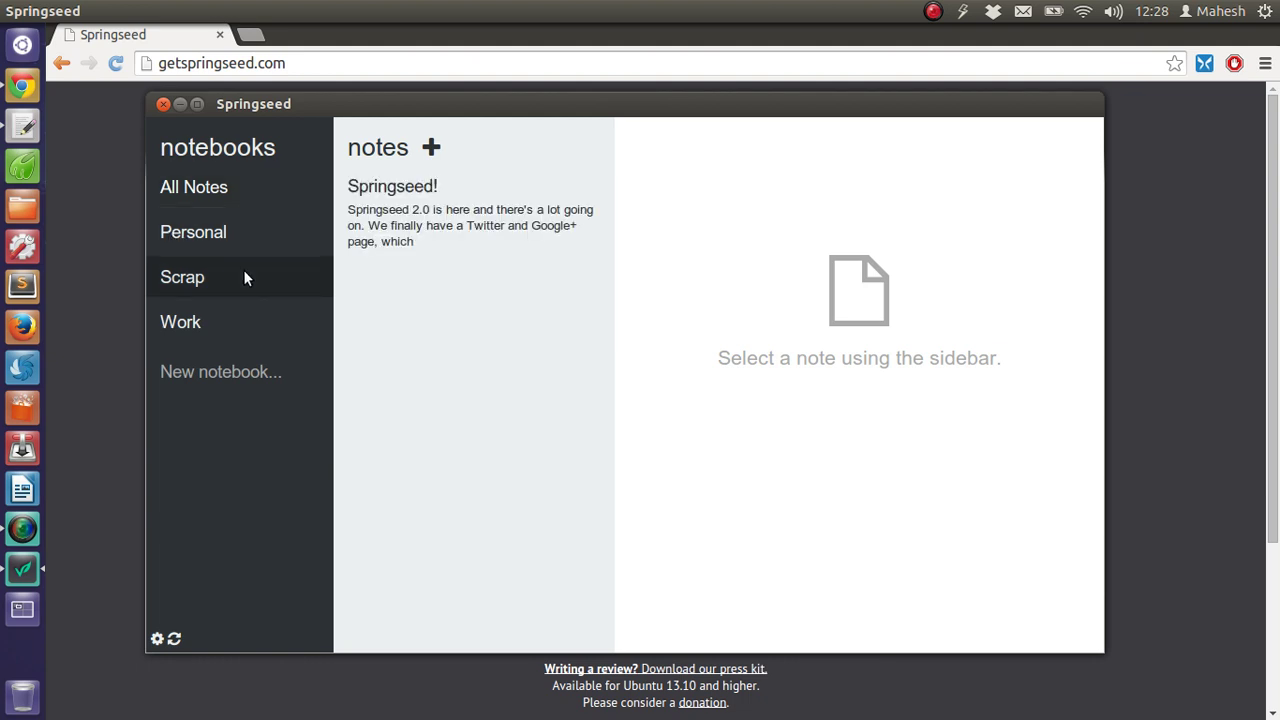
{"action": "left_click", "coordinate": [223, 320]}
Create a new notebook named "Finance"
{"action": "left_click", "coordinate": [222, 375]}
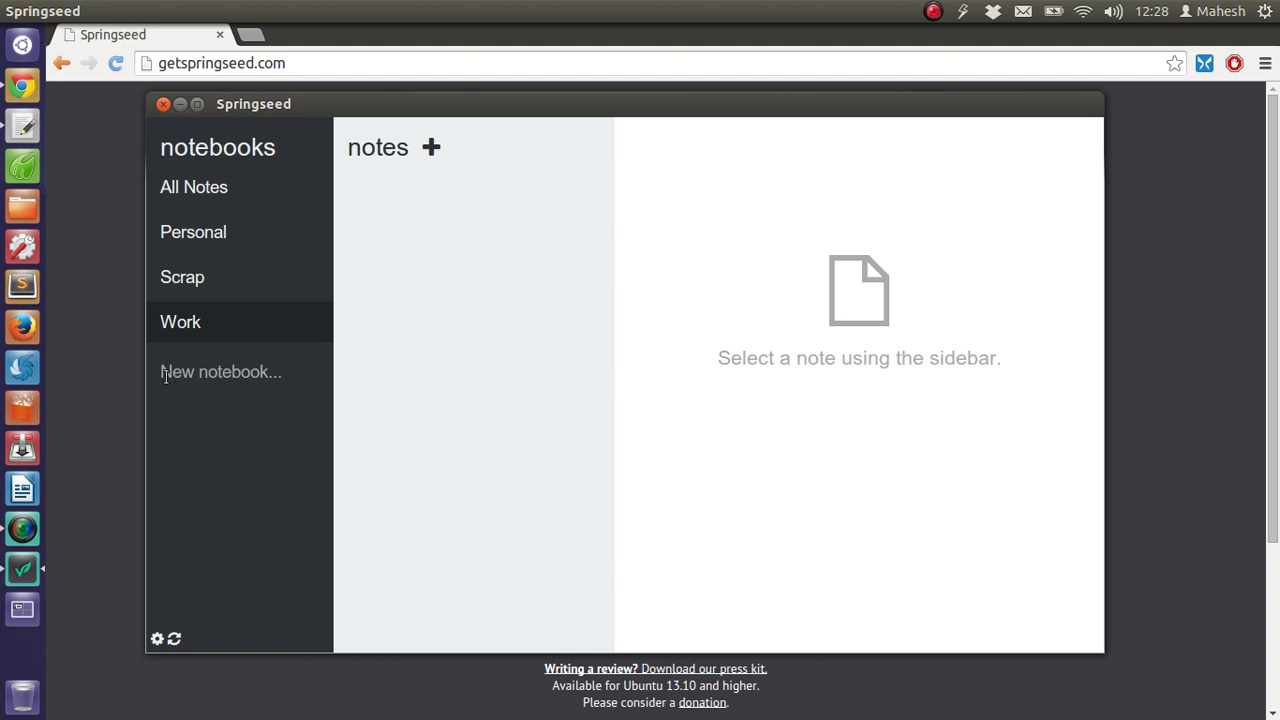
{"action": "left_click", "coordinate": [240, 372]}
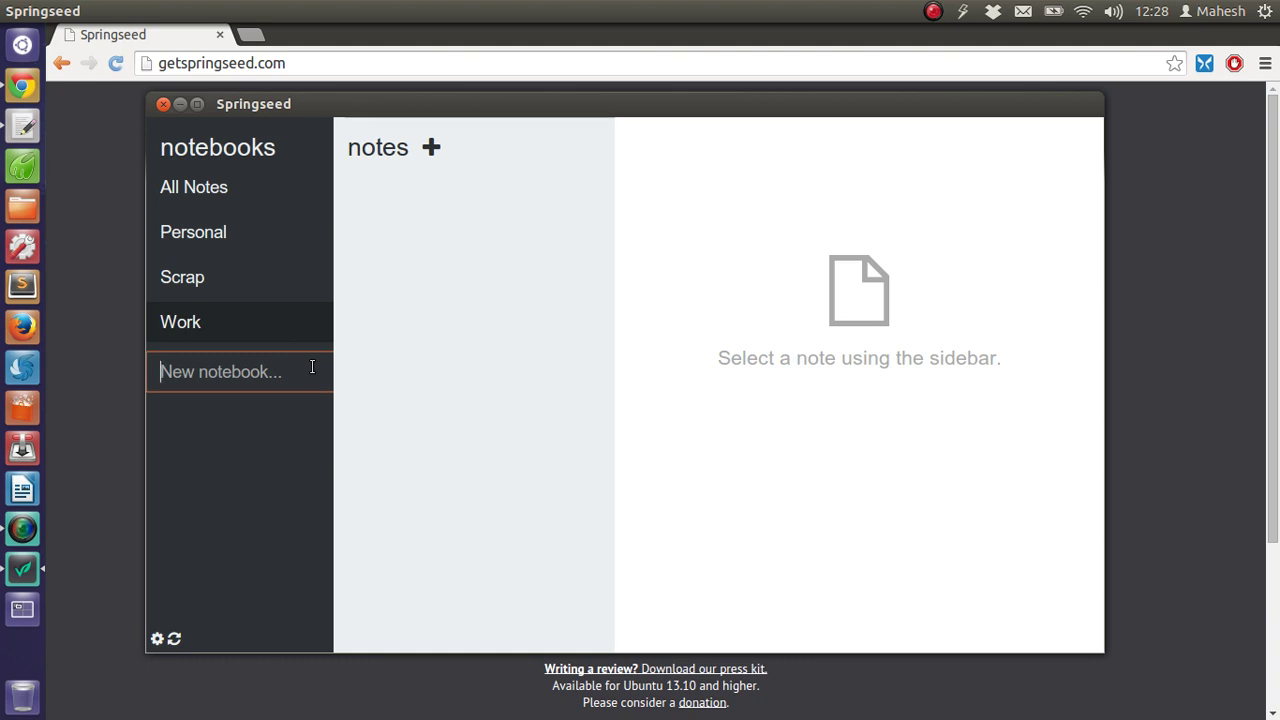
{"action": "type", "text": "Financ"}
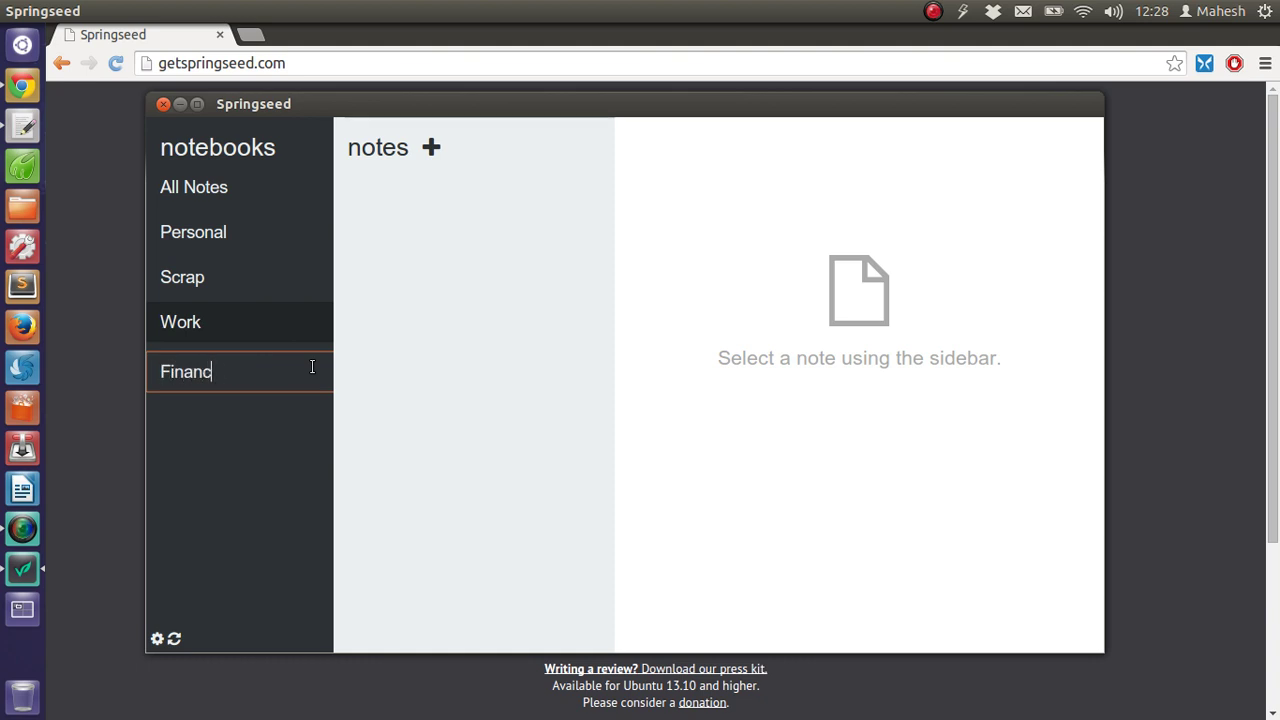
{"action": "type", "text": "e"}
{"action": "key", "text": "Return"}
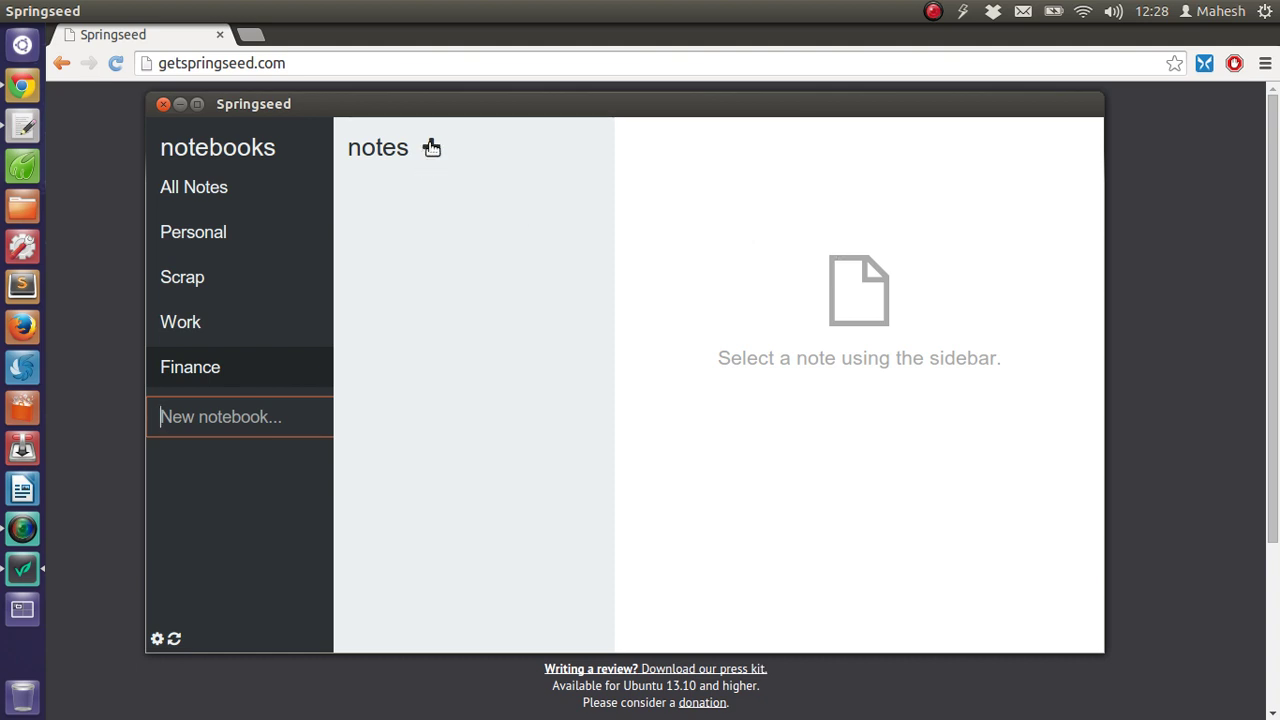
Add a new note to the Personal notebook and title it "Tasks to be done"
{"action": "left_click", "coordinate": [199, 234]}
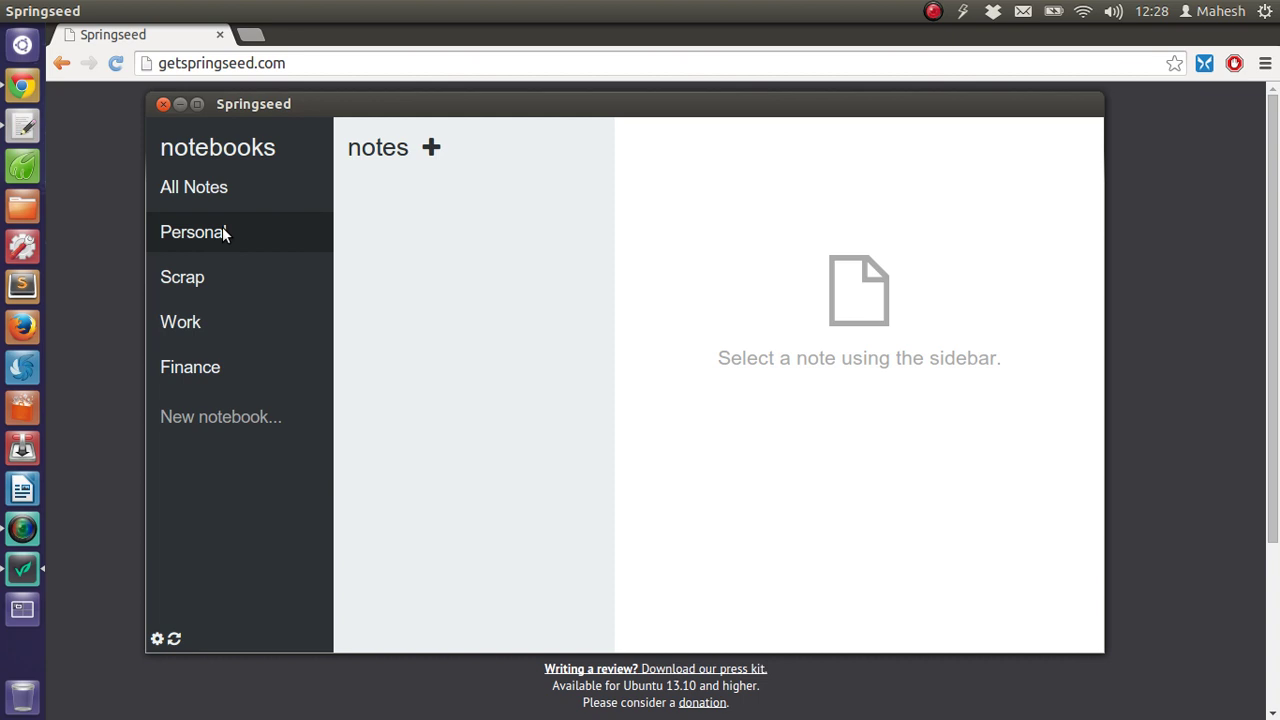
{"action": "left_click", "coordinate": [431, 148]}
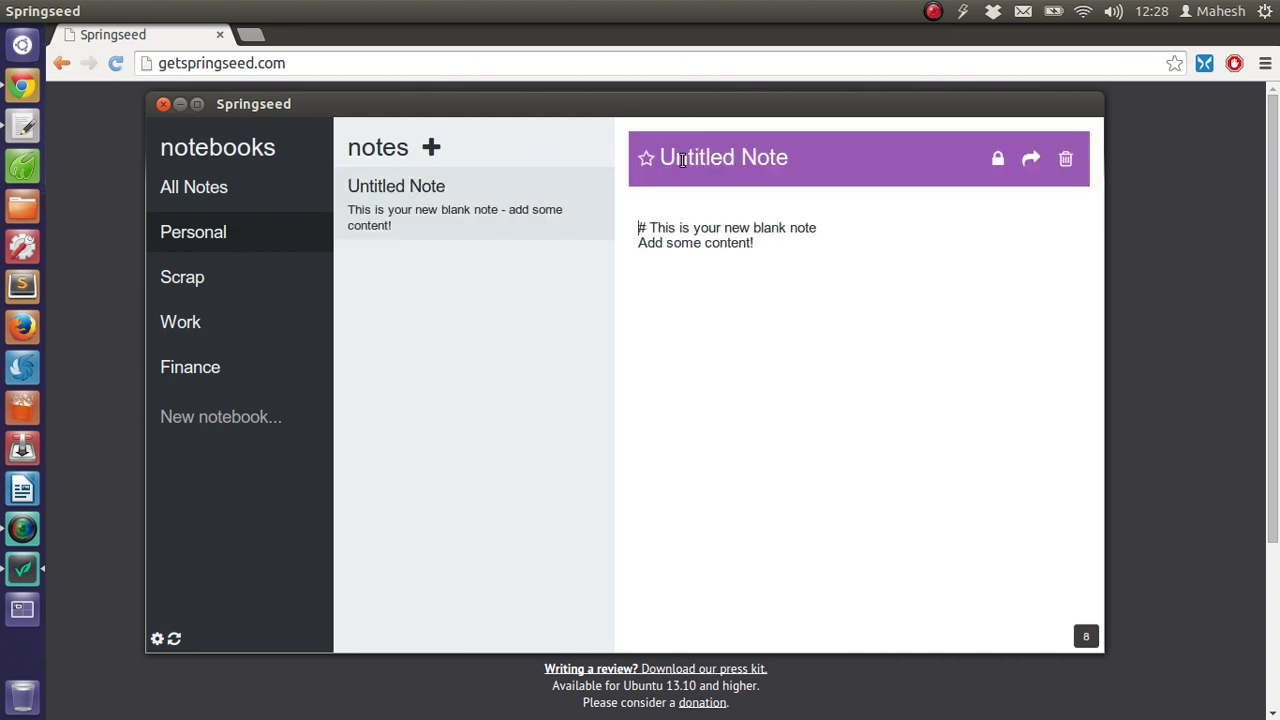
{"action": "left_click_drag", "start_coordinate": [662, 157], "coordinate": [804, 155]}
{"action": "key", "text": "BackSpace"}
{"action": "key", "text": "Delete"}
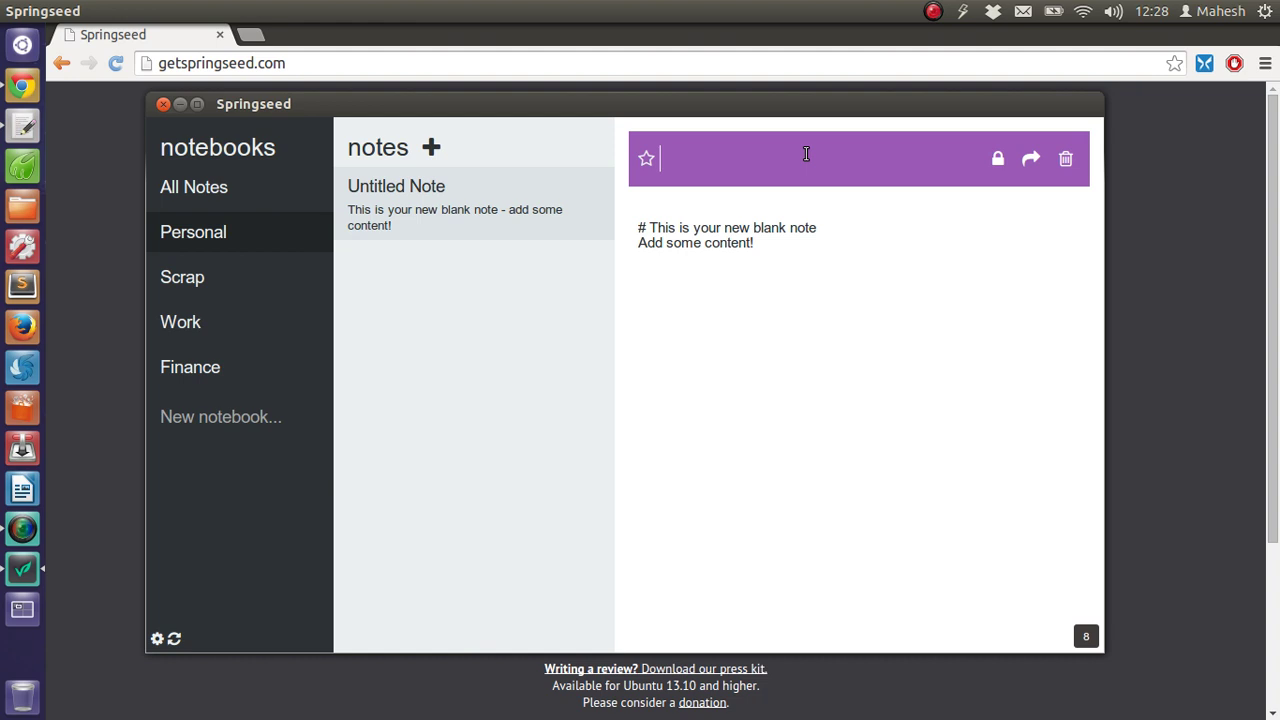
{"action": "type", "text": "Tasks to"}
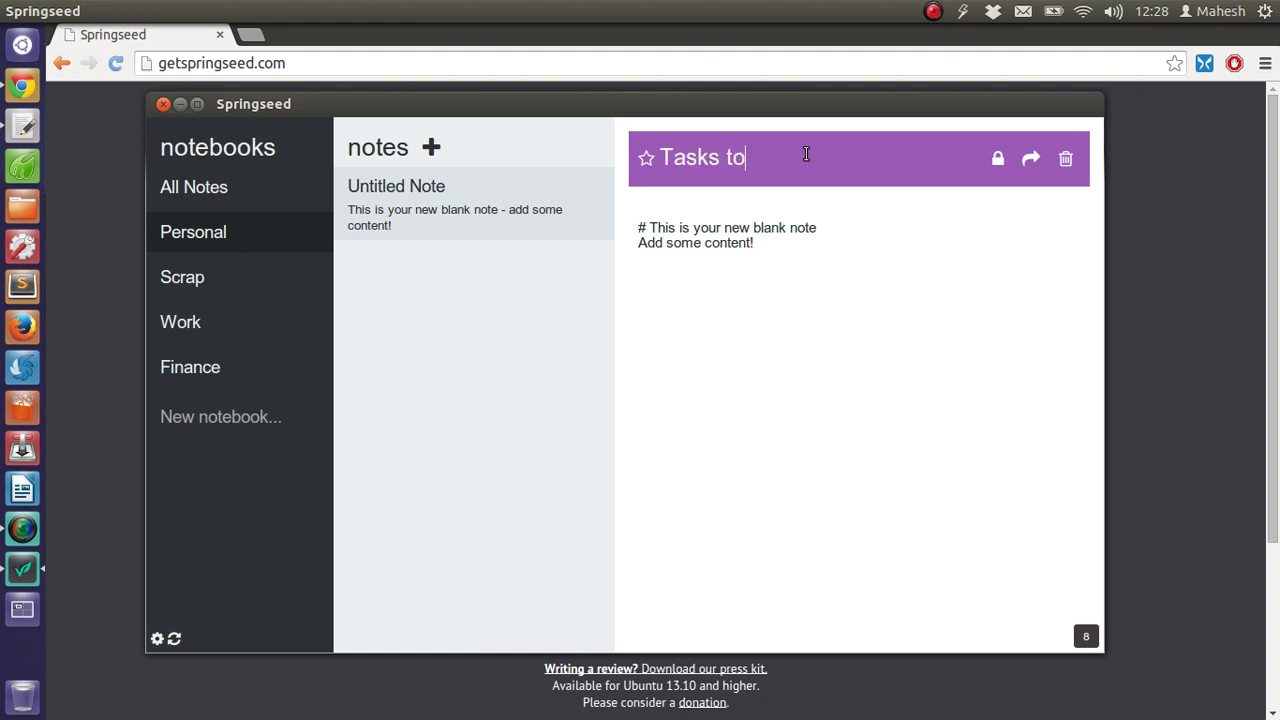
{"action": "type", "text": " be done"}
Replace the note's placeholder body text with "Post on facebook"
{"action": "left_click_drag", "start_coordinate": [757, 243], "coordinate": [630, 221]}
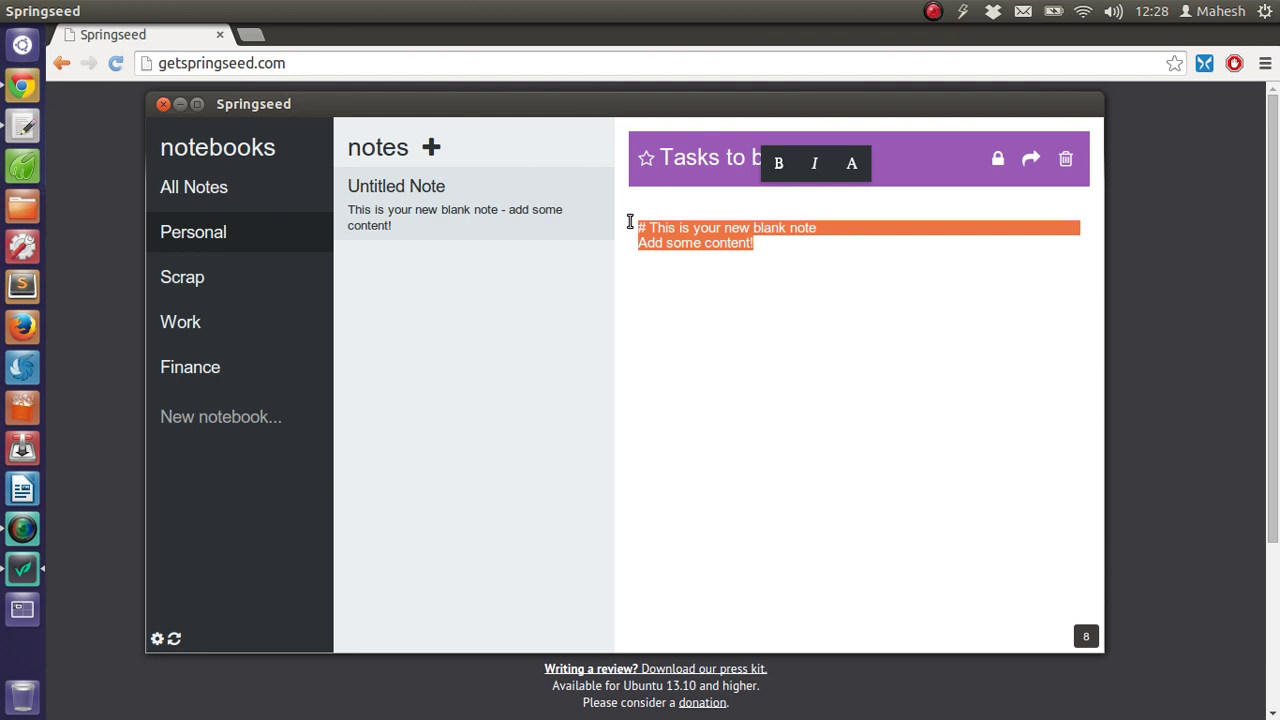
{"action": "type", "text": "Pos"}
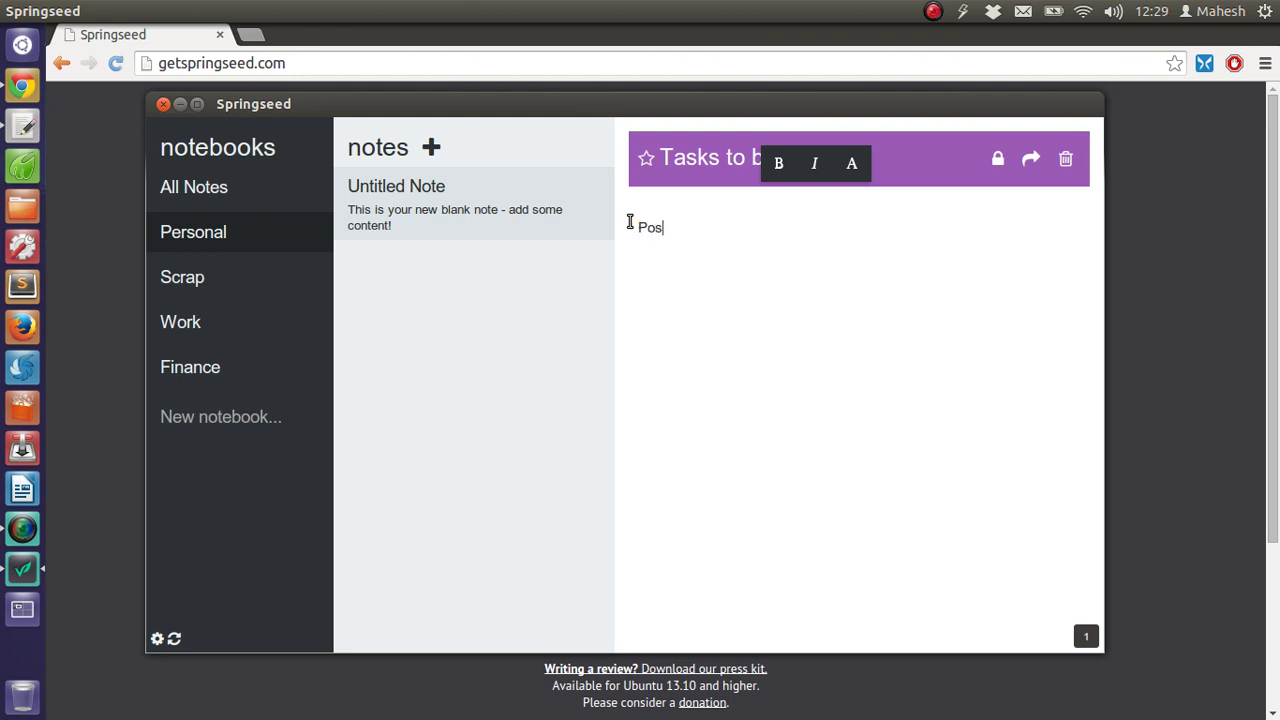
{"action": "type", "text": "t on facebookUi"}
{"action": "key", "text": "BackSpace"}
{"action": "key", "text": "BackSpace"}
Add a second line reading "Upload on youtube" to the note and save it by leaving edit mode
{"action": "key", "text": "Return"}
{"action": "type", "text": "UPload"}
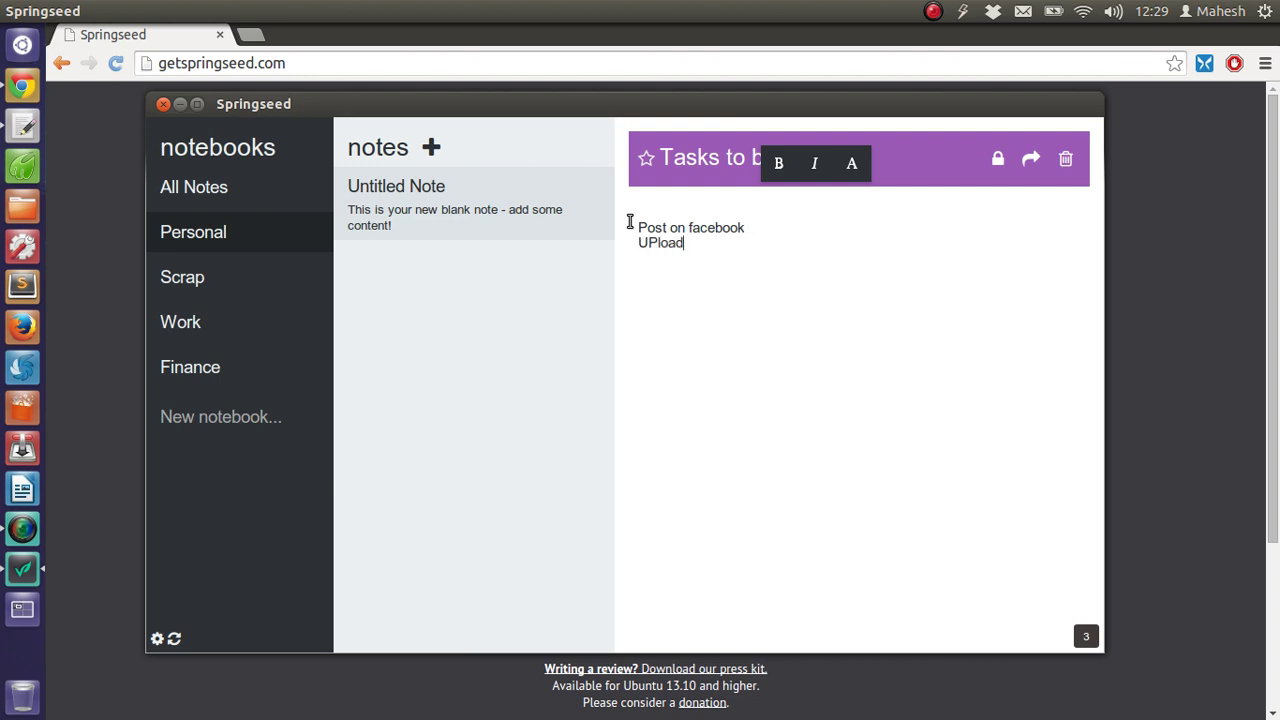
{"action": "key", "text": "BackSpace"}
{"action": "key", "text": "BackSpace"}
{"action": "key", "text": "BackSpace"}
{"action": "key", "text": "BackSpace"}
{"action": "key", "text": "BackSpace"}
{"action": "type", "text": "pload on youy"}
{"action": "key", "text": "BackSpace"}
{"action": "type", "text": "tube"}
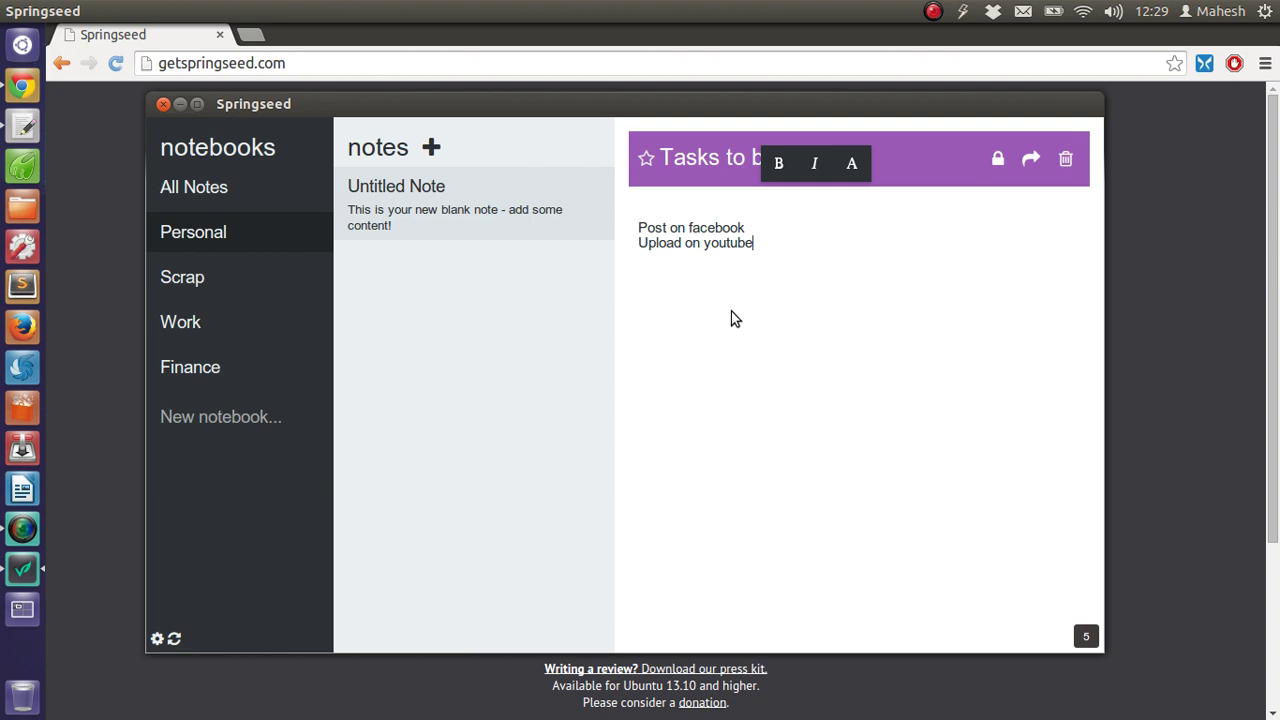
{"action": "left_click", "coordinate": [703, 318]}
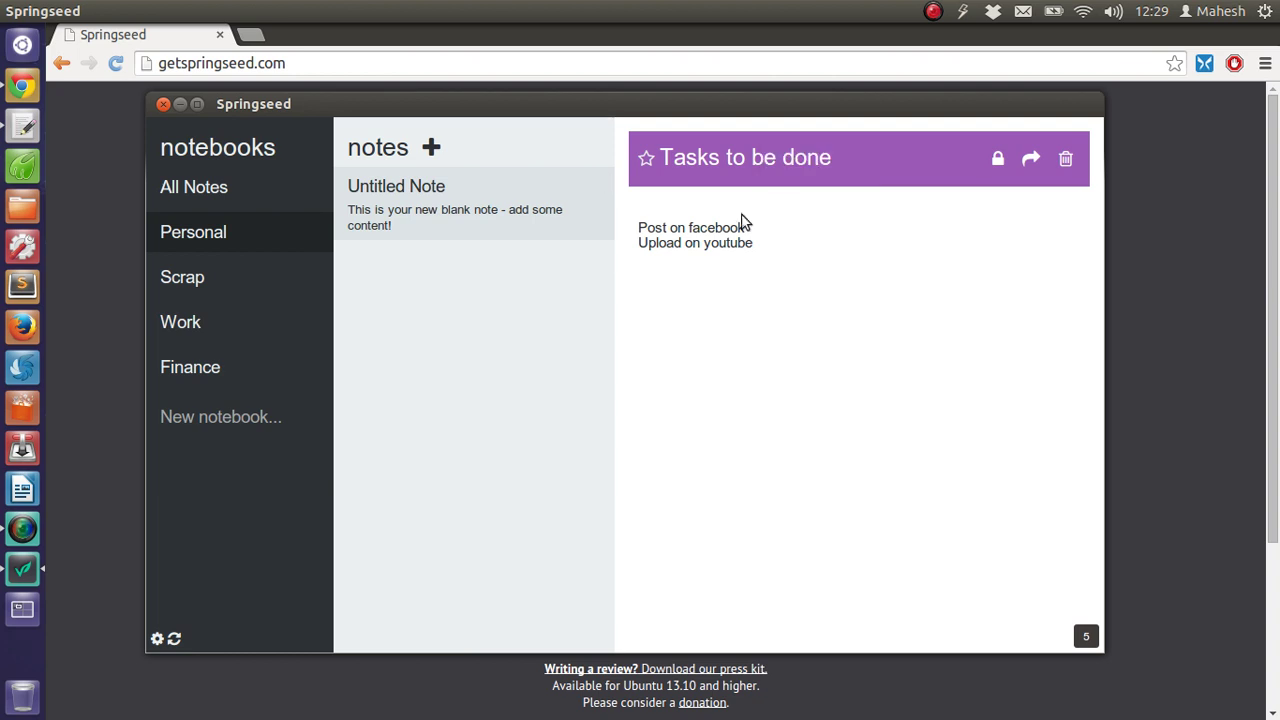
{"action": "left_click", "coordinate": [734, 159]}
{"action": "left_click", "coordinate": [493, 204]}
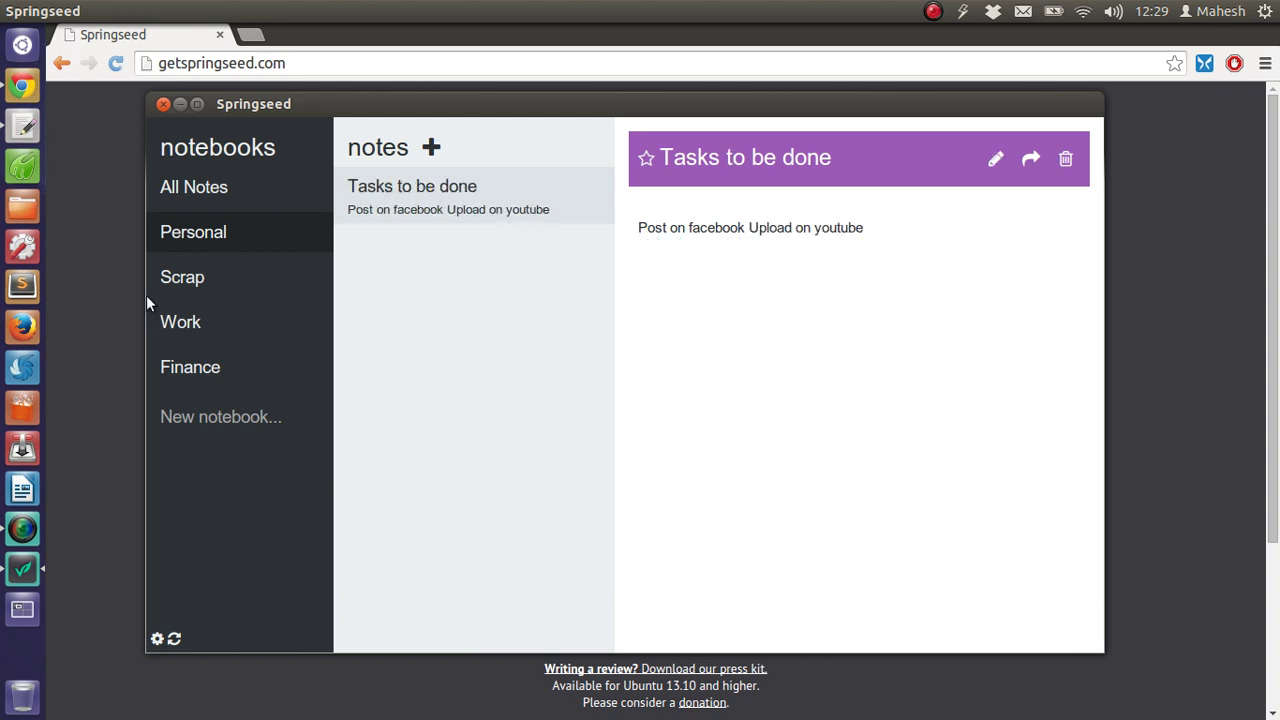
Check the Work notebook, read the "Springseed!" note in Scrap, and return to the Personal notebook
{"action": "key", "text": "Down"}
{"action": "left_click", "coordinate": [233, 318]}
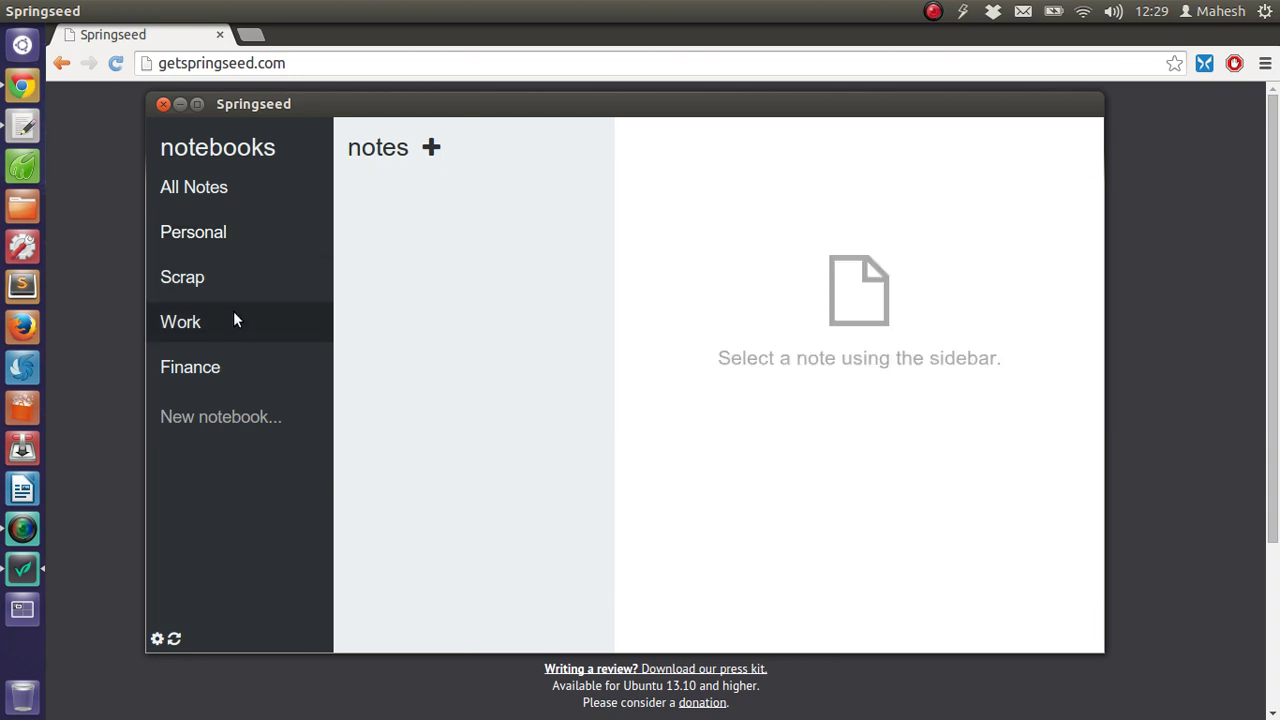
{"action": "left_click", "coordinate": [208, 292]}
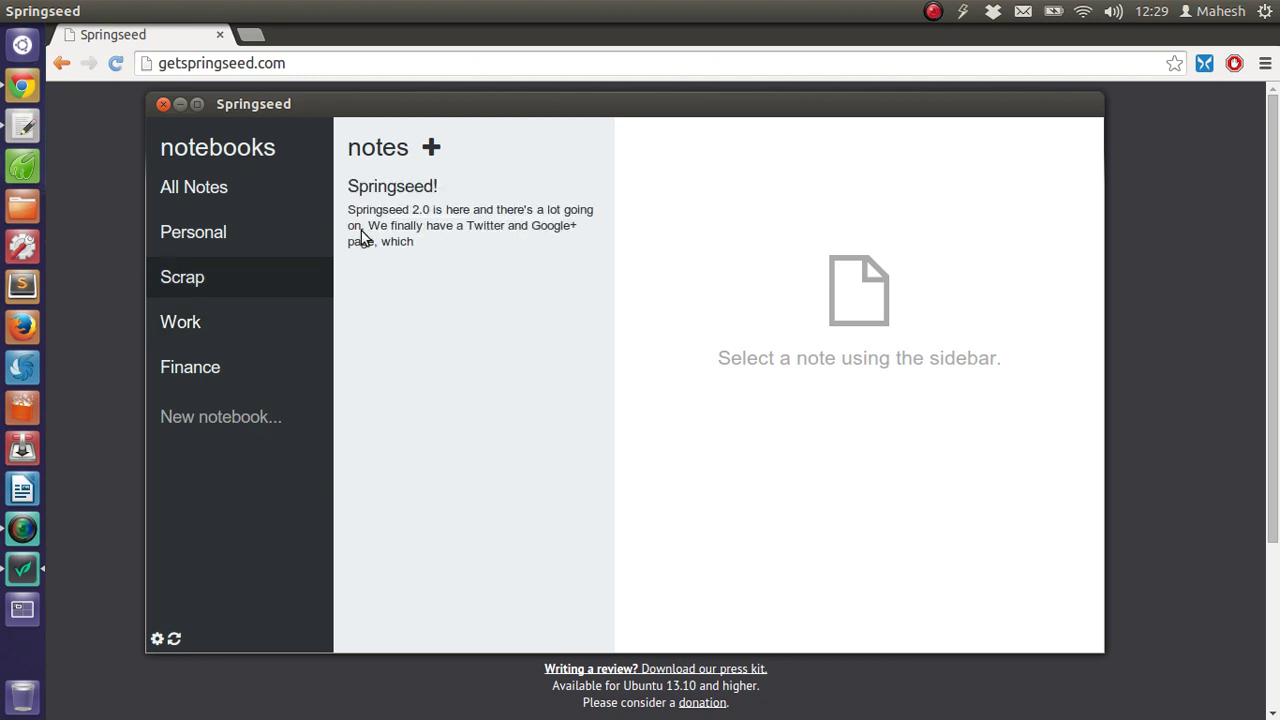
{"action": "left_click", "coordinate": [583, 252]}
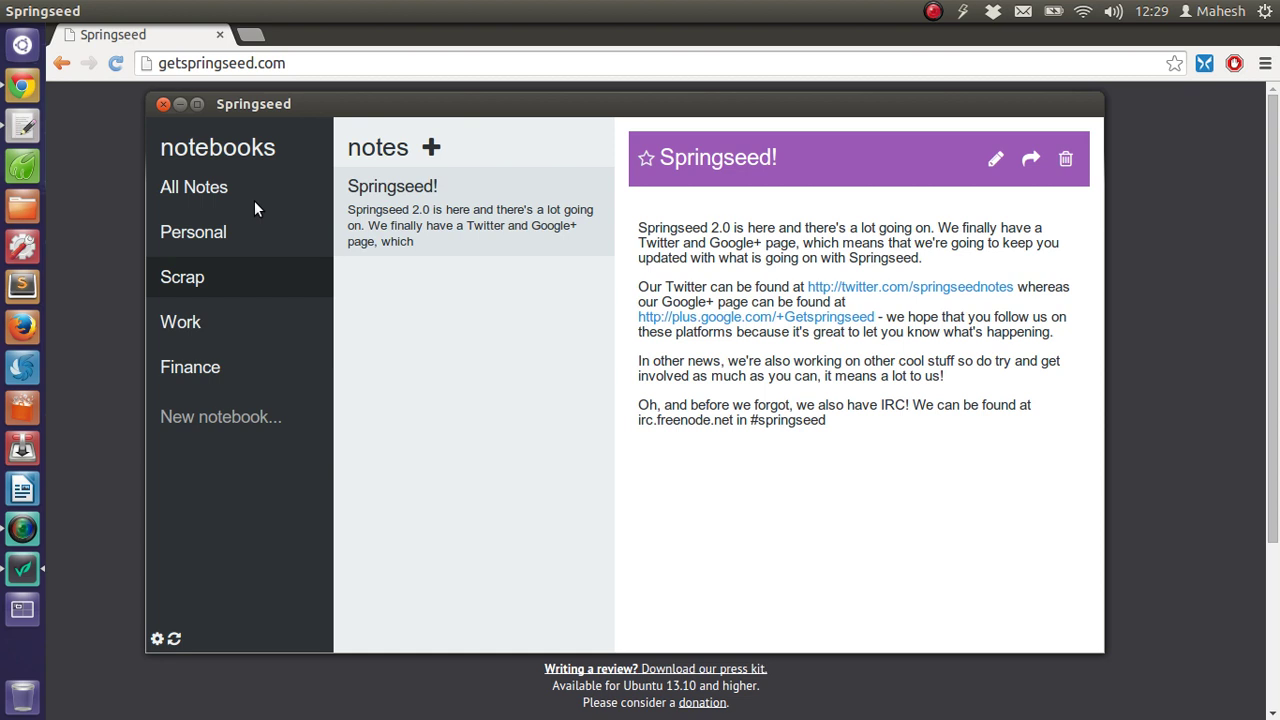
{"action": "left_click", "coordinate": [243, 226]}
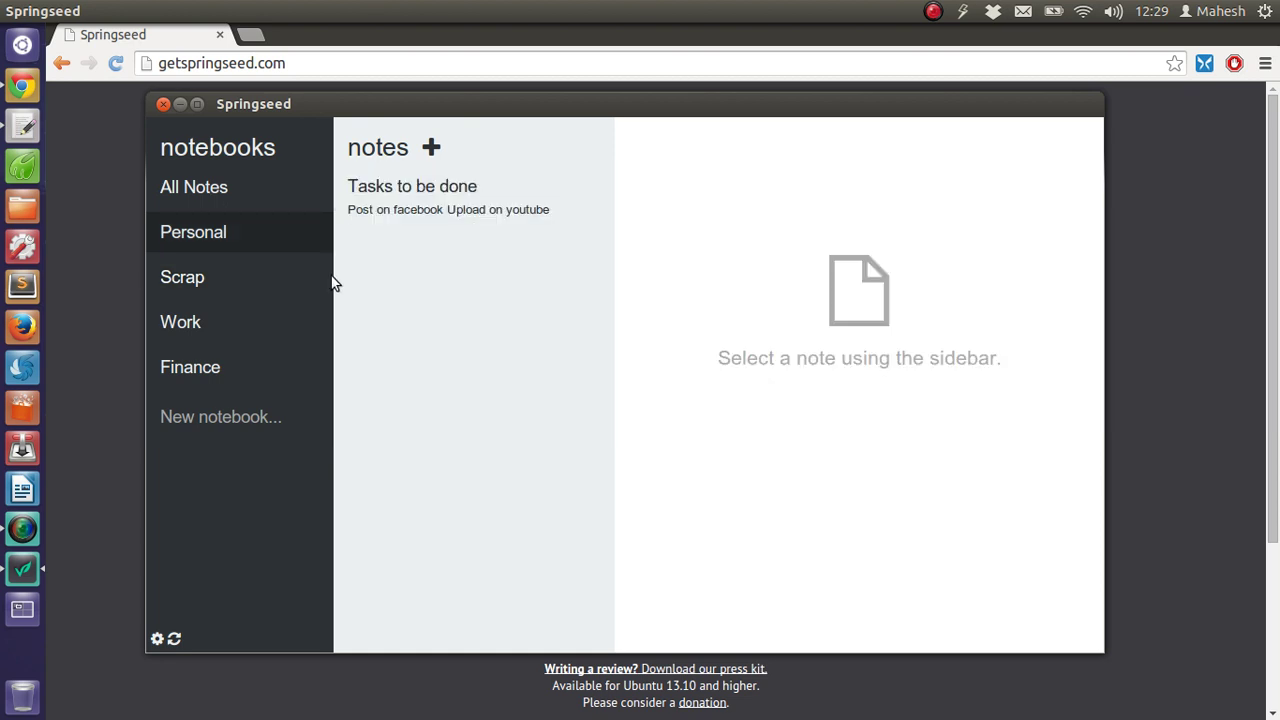
Open the "Tasks to be done" note and start connecting Springseed to Dropbox from the sync settings
{"action": "left_click", "coordinate": [440, 198]}
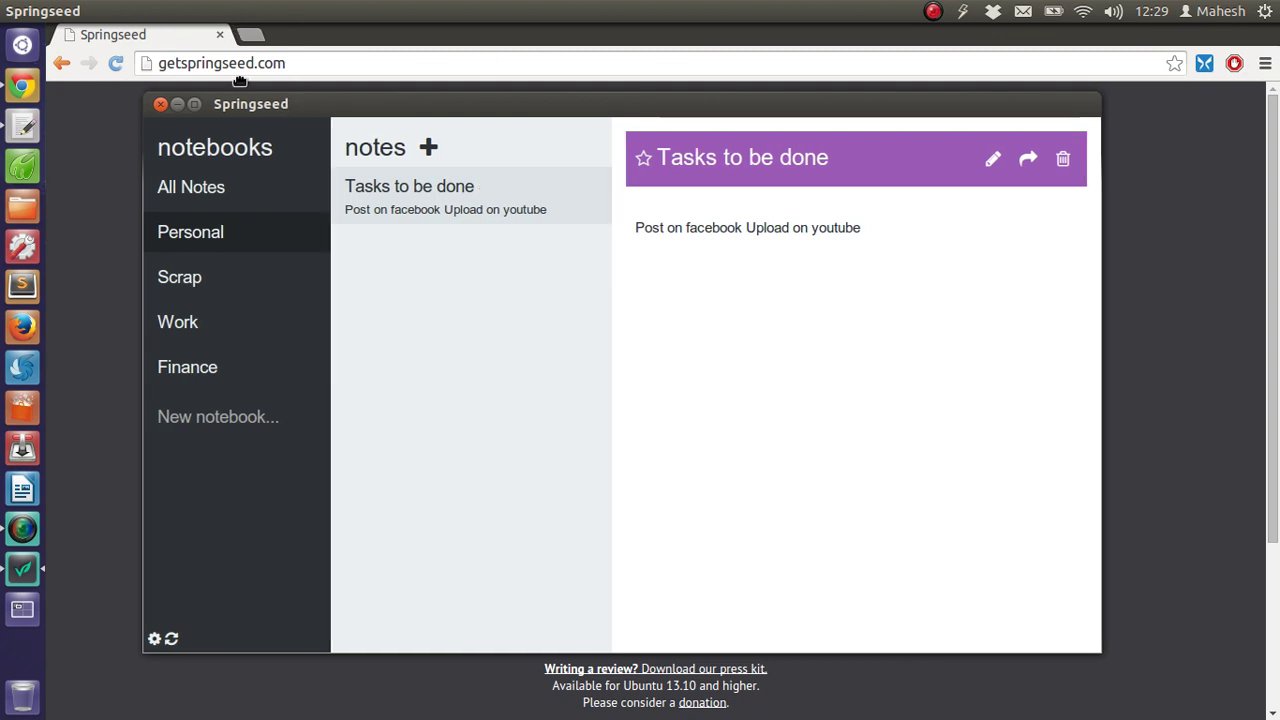
{"action": "left_click_drag", "start_coordinate": [281, 104], "coordinate": [124, 8]}
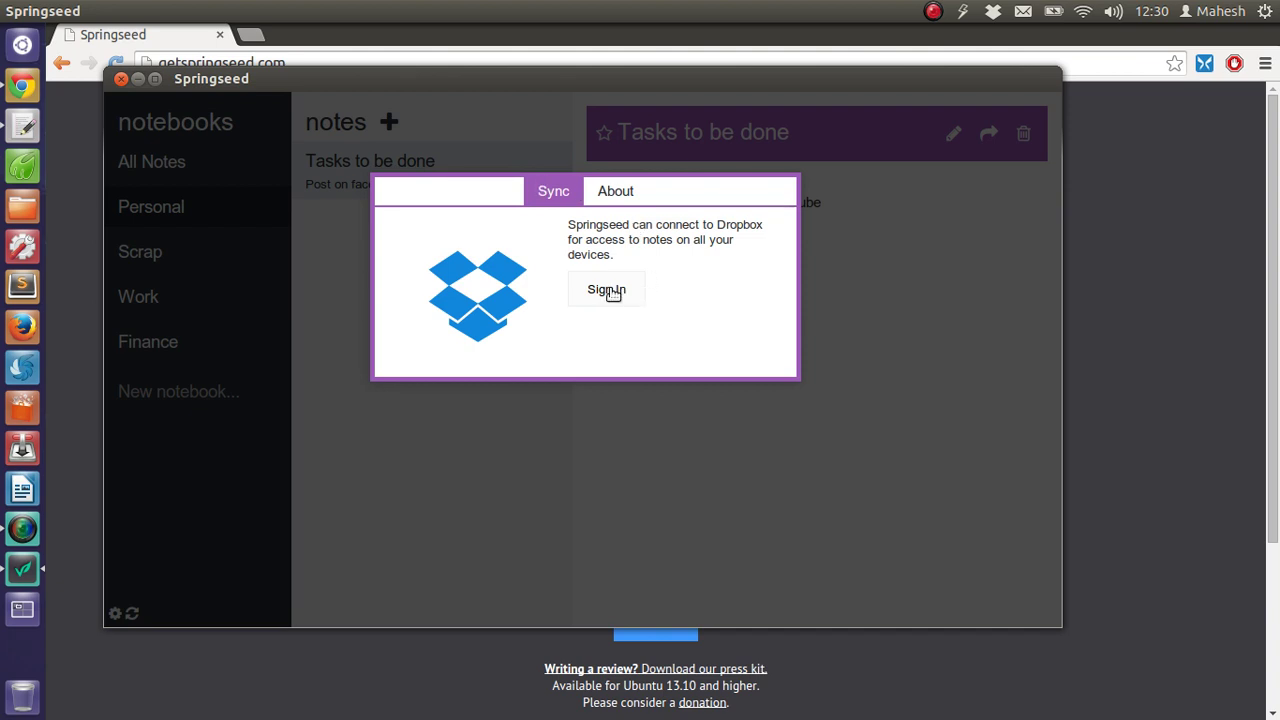
{"action": "left_click", "coordinate": [612, 292]}
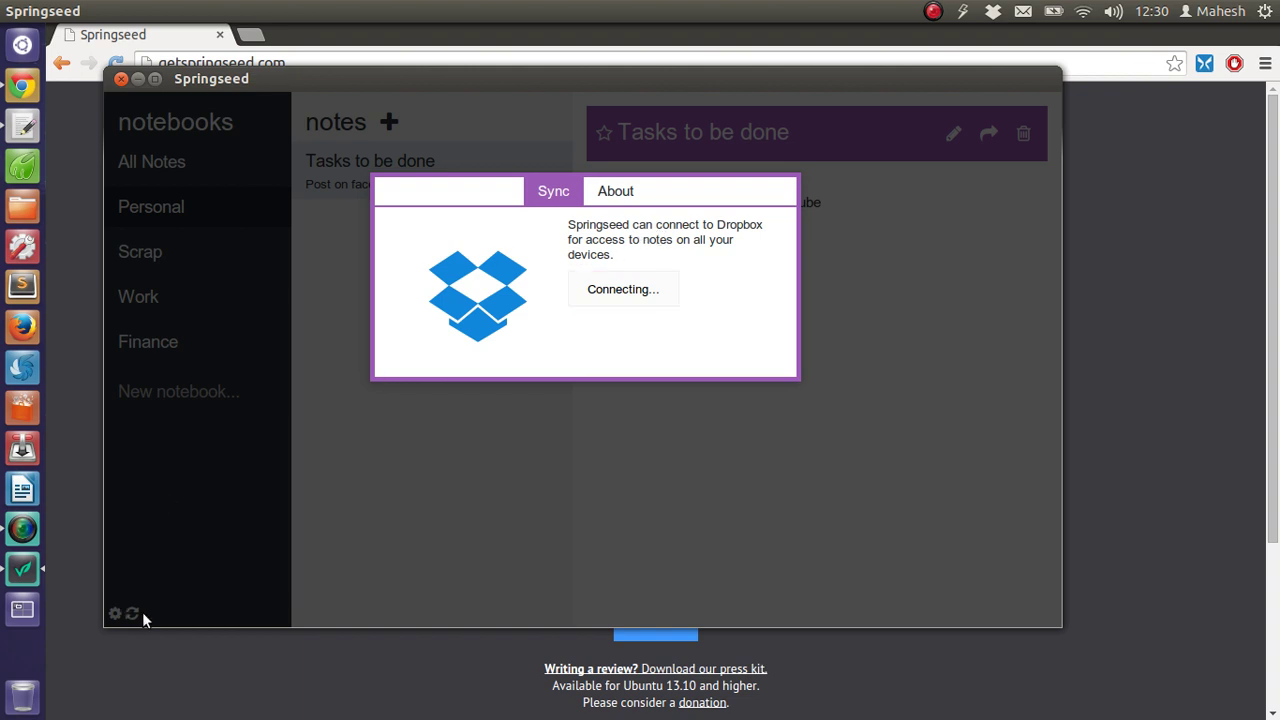
{"action": "left_click", "coordinate": [656, 203]}
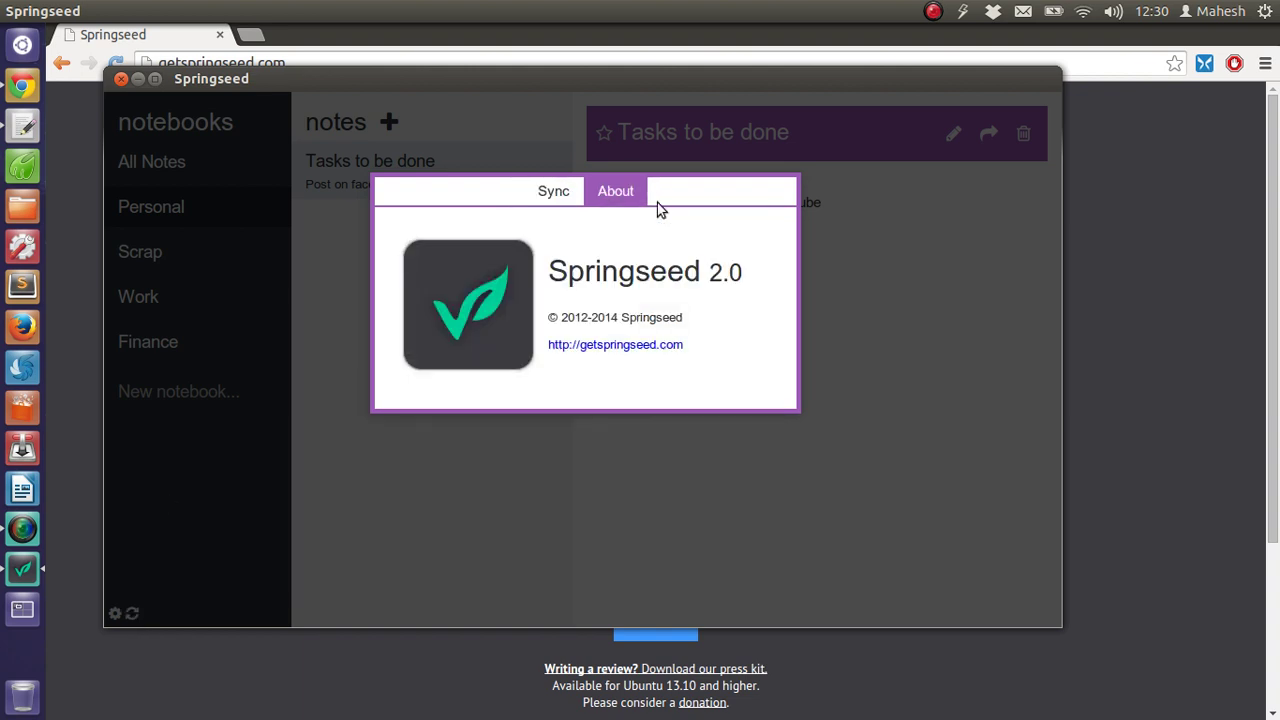
{"action": "left_click", "coordinate": [564, 195]}
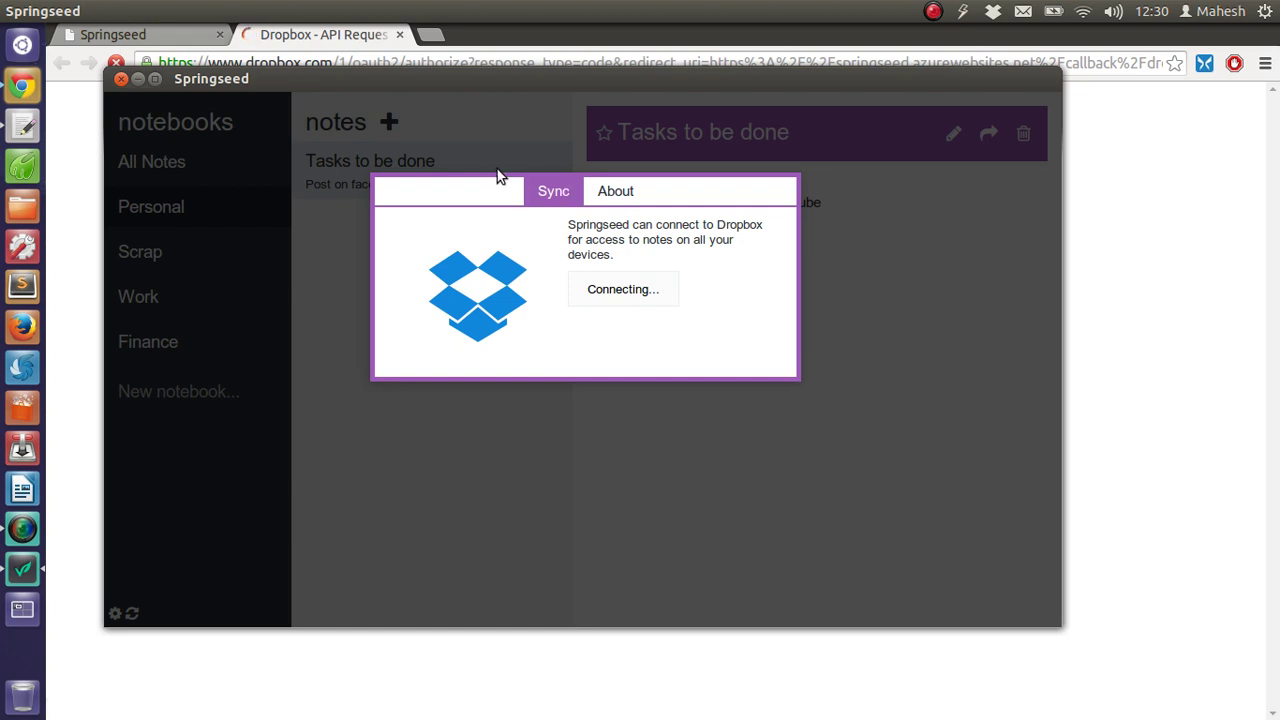
View the Dropbox sign-in page in Chrome, return to Springseed to check its About information, and close the settings
{"action": "left_click", "coordinate": [1148, 215]}
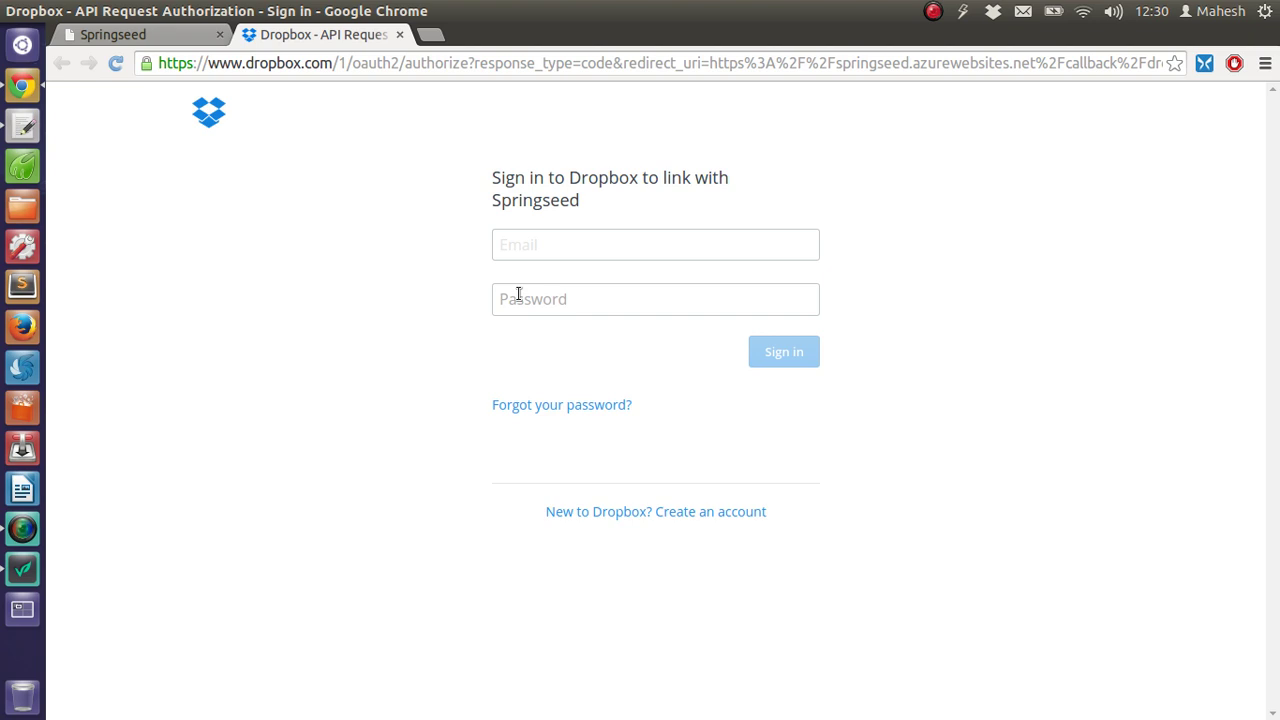
{"action": "left_click", "coordinate": [23, 569]}
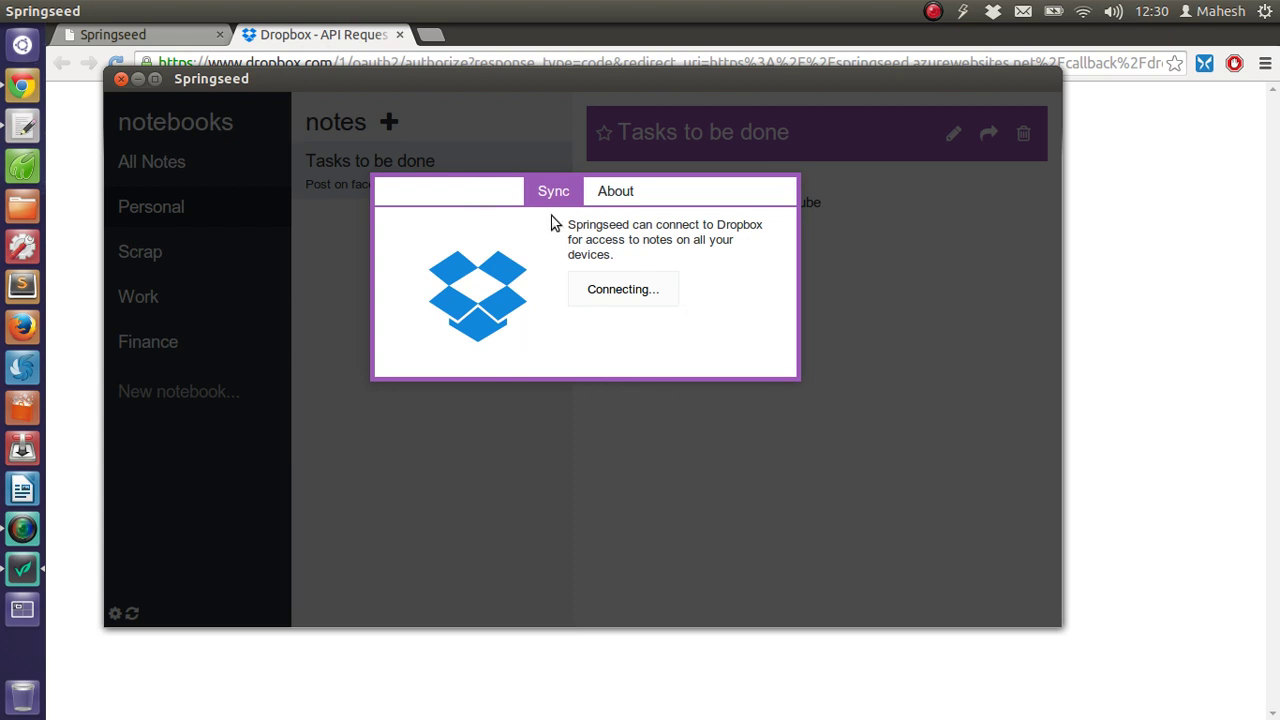
{"action": "left_click", "coordinate": [1168, 277]}
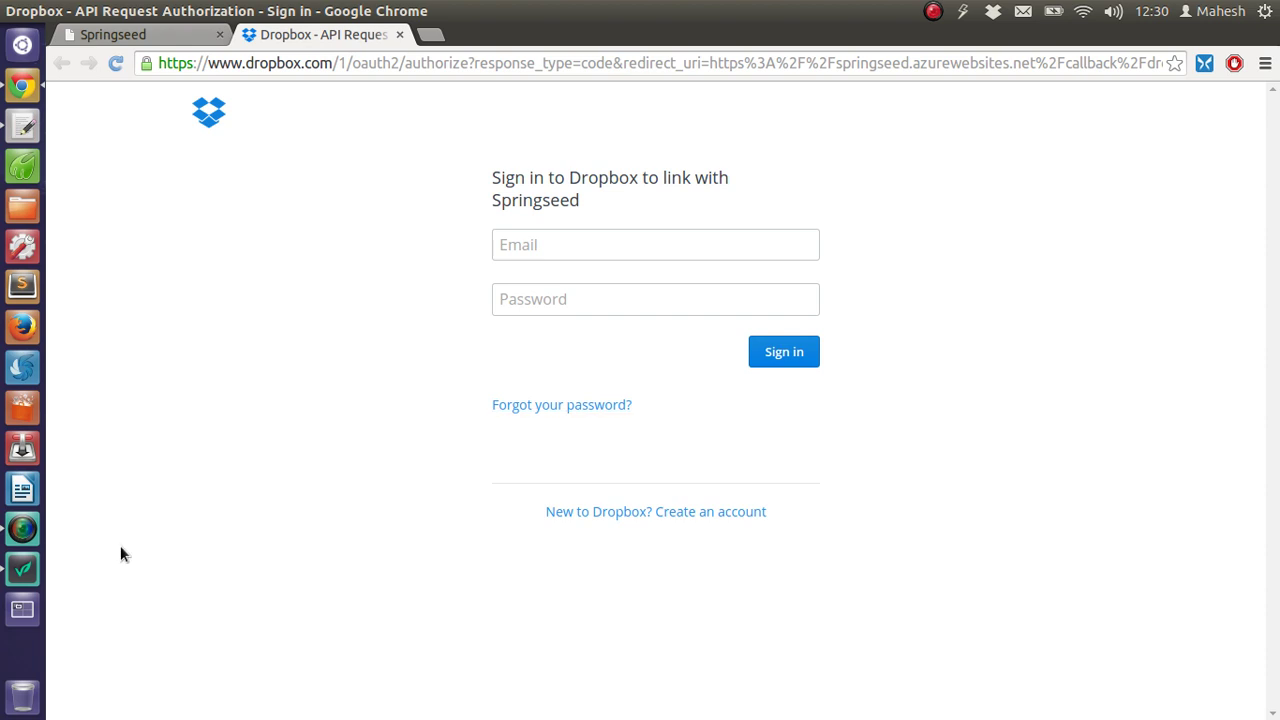
{"action": "left_click", "coordinate": [22, 569]}
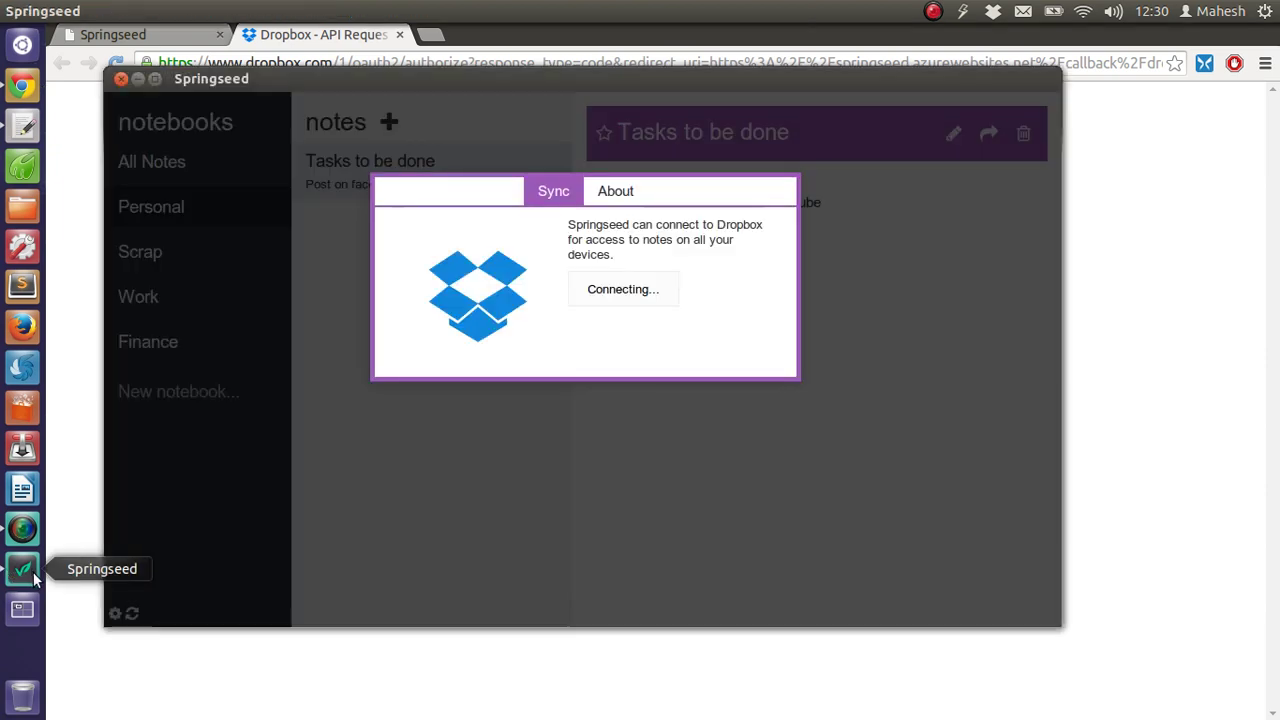
{"action": "left_click", "coordinate": [614, 195]}
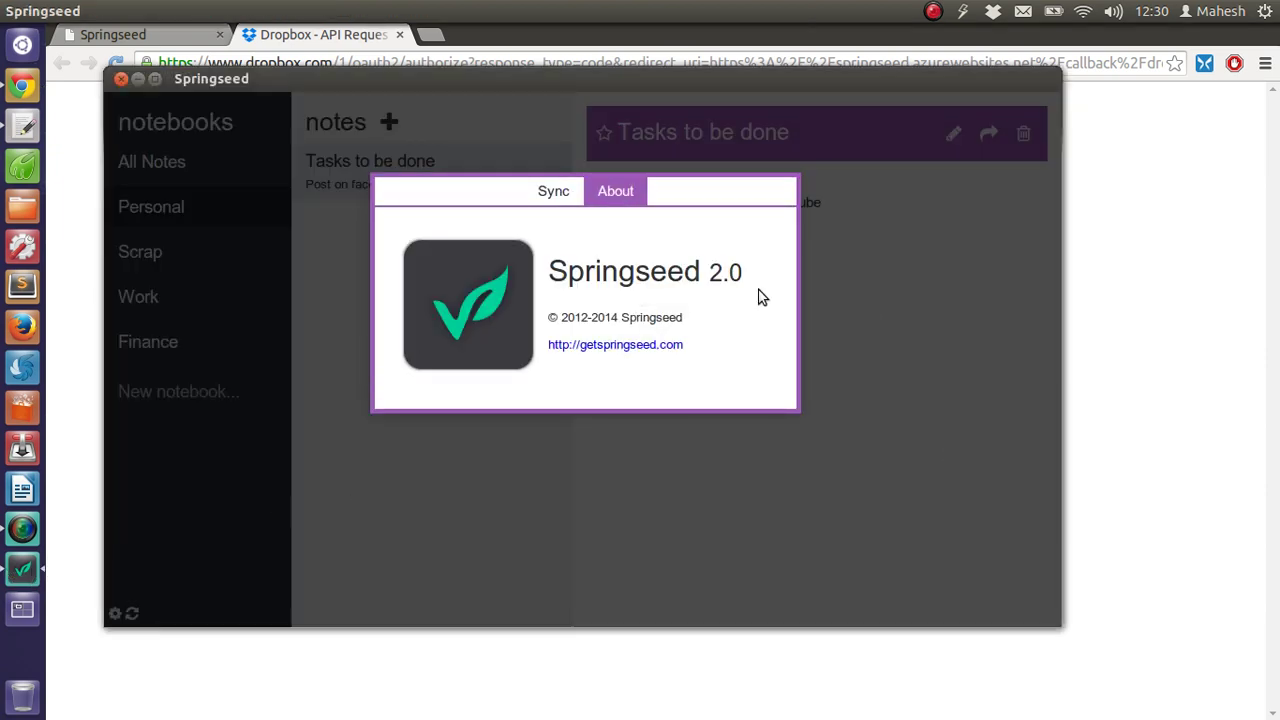
{"action": "left_click", "coordinate": [668, 518]}
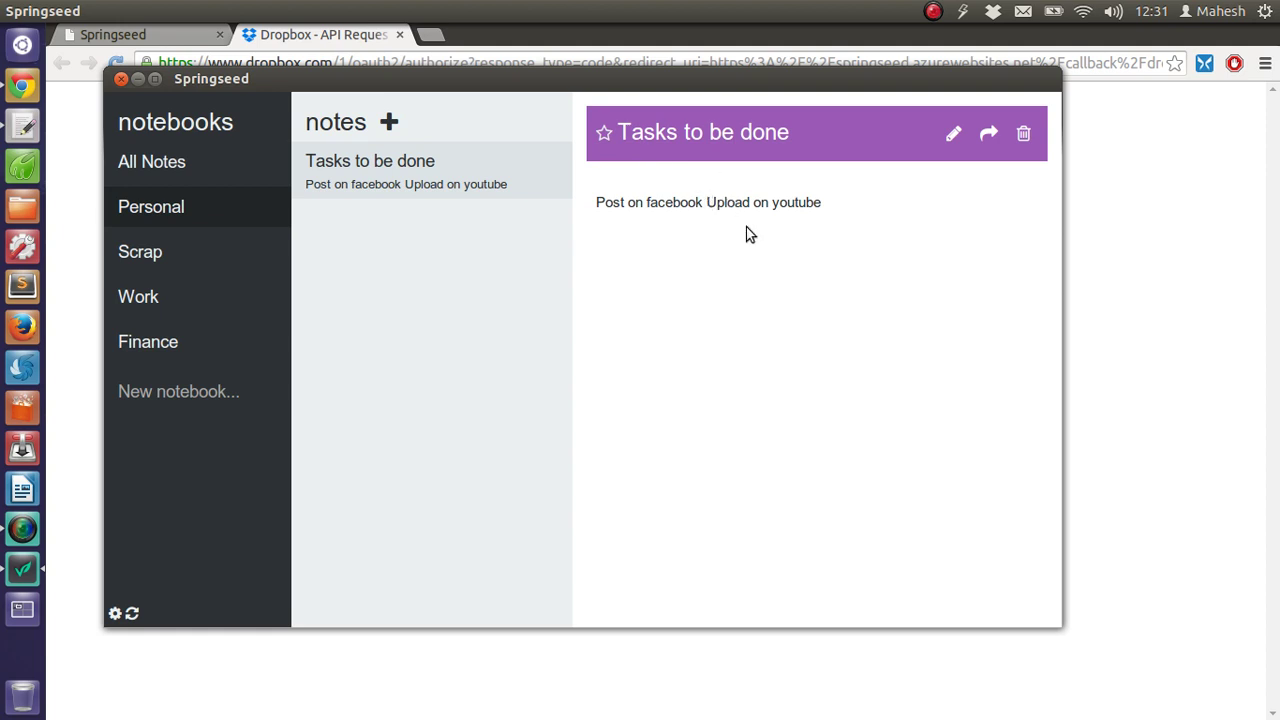
Edit the "Tasks to be done" note to insert a blank line between "Post on facebook" and "Upload on youtube"
{"action": "left_click", "coordinate": [952, 134]}
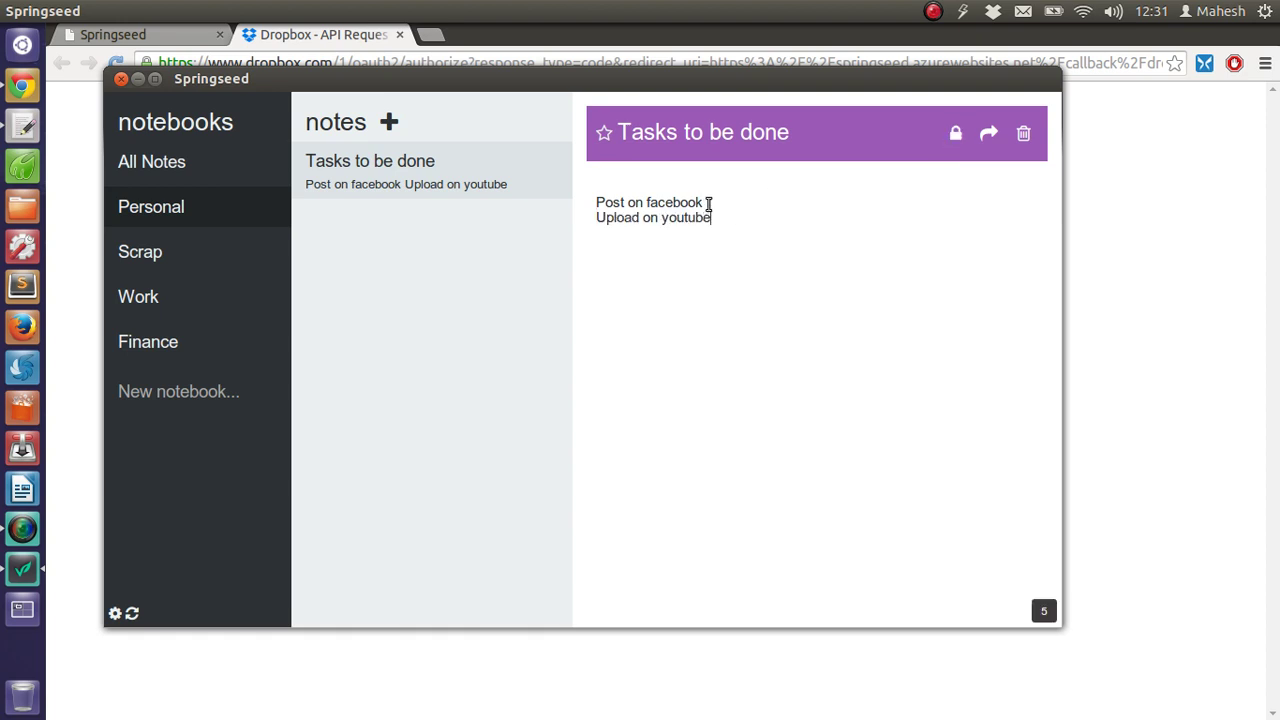
{"action": "left_click", "coordinate": [706, 204]}
{"action": "key", "text": "Return"}
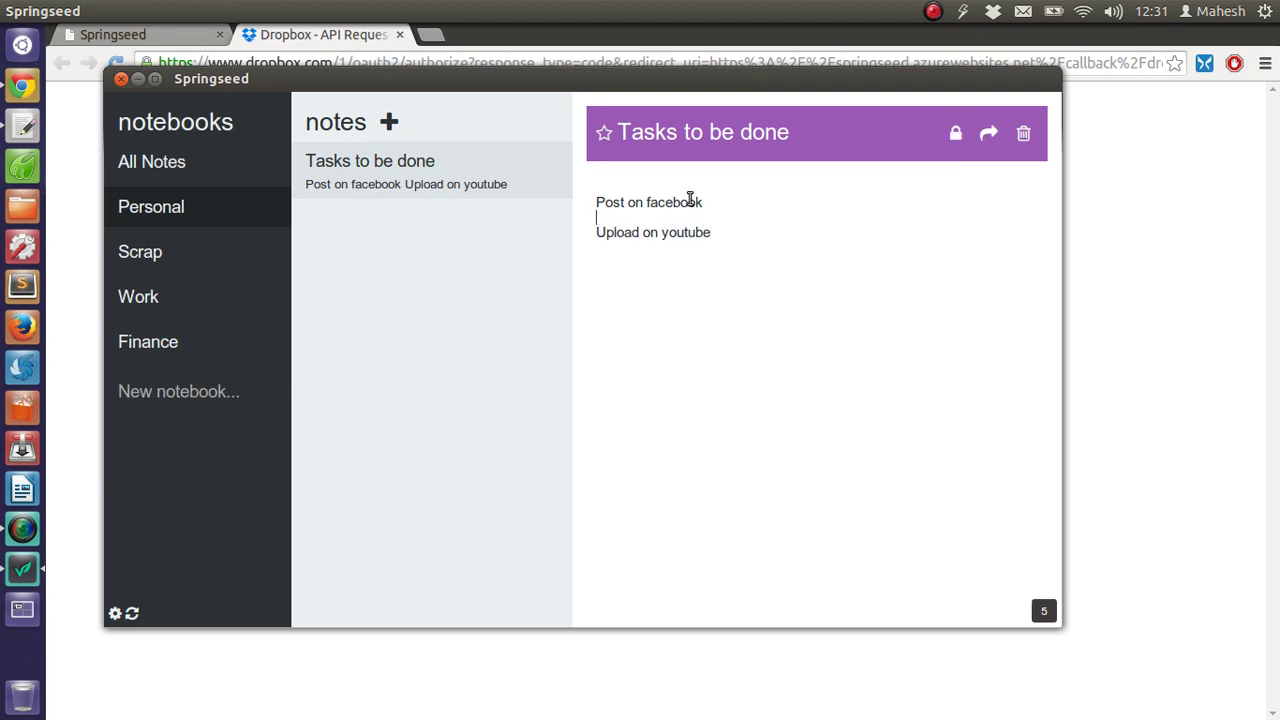
{"action": "left_click_drag", "start_coordinate": [699, 201], "coordinate": [596, 201]}
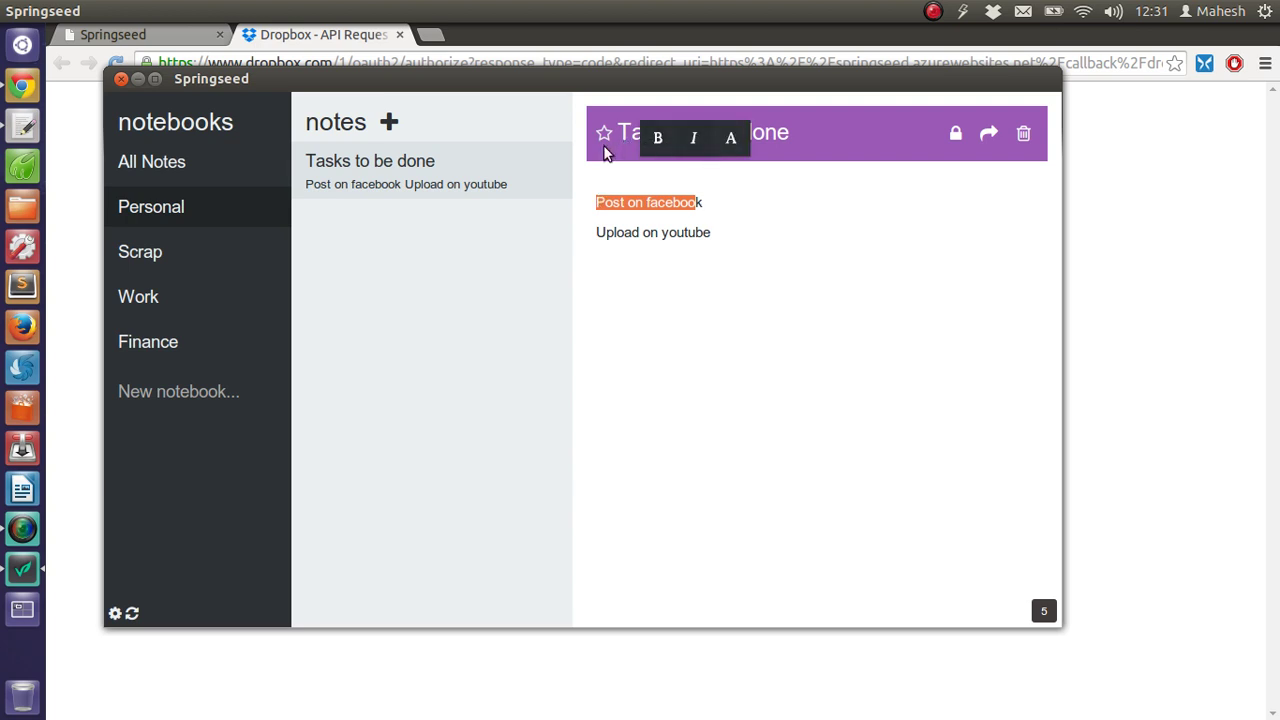
{"action": "left_click", "coordinate": [740, 210]}
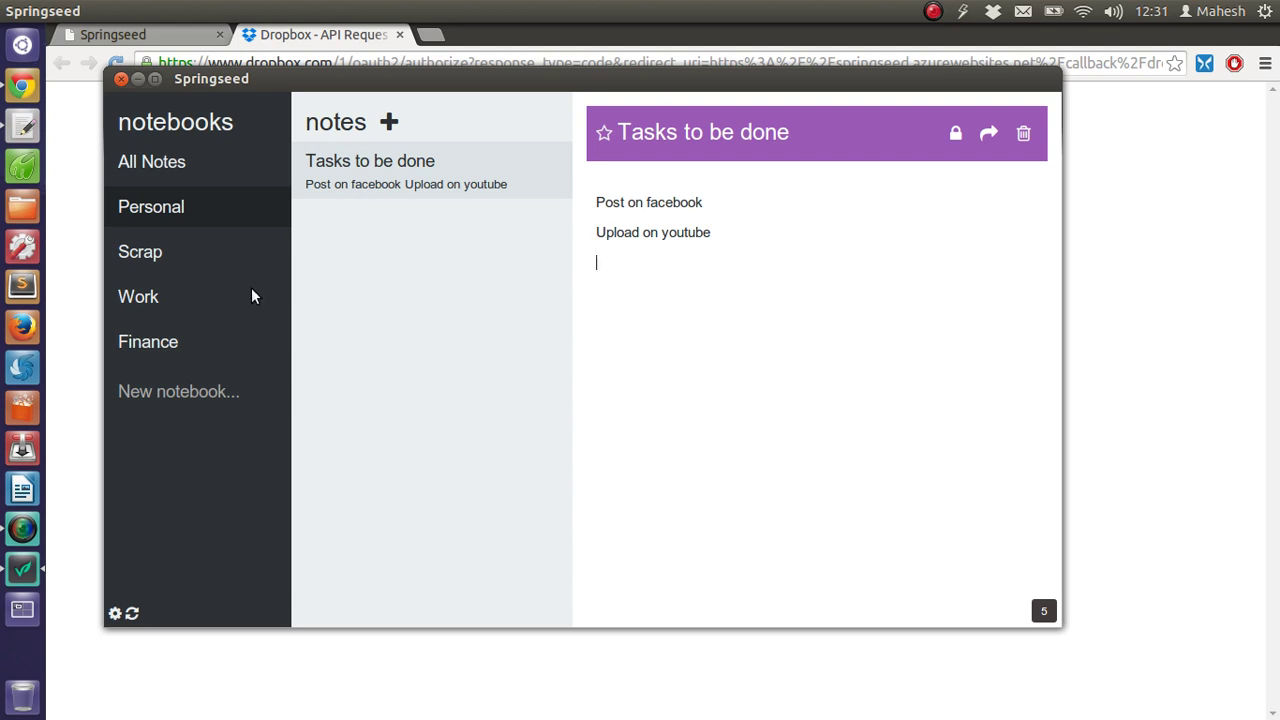
Read the "Springseed!" note in the Scrap notebook through its closing paragraphs and reposition the Springseed window
{"action": "left_click", "coordinate": [162, 254]}
{"action": "left_click", "coordinate": [403, 212]}
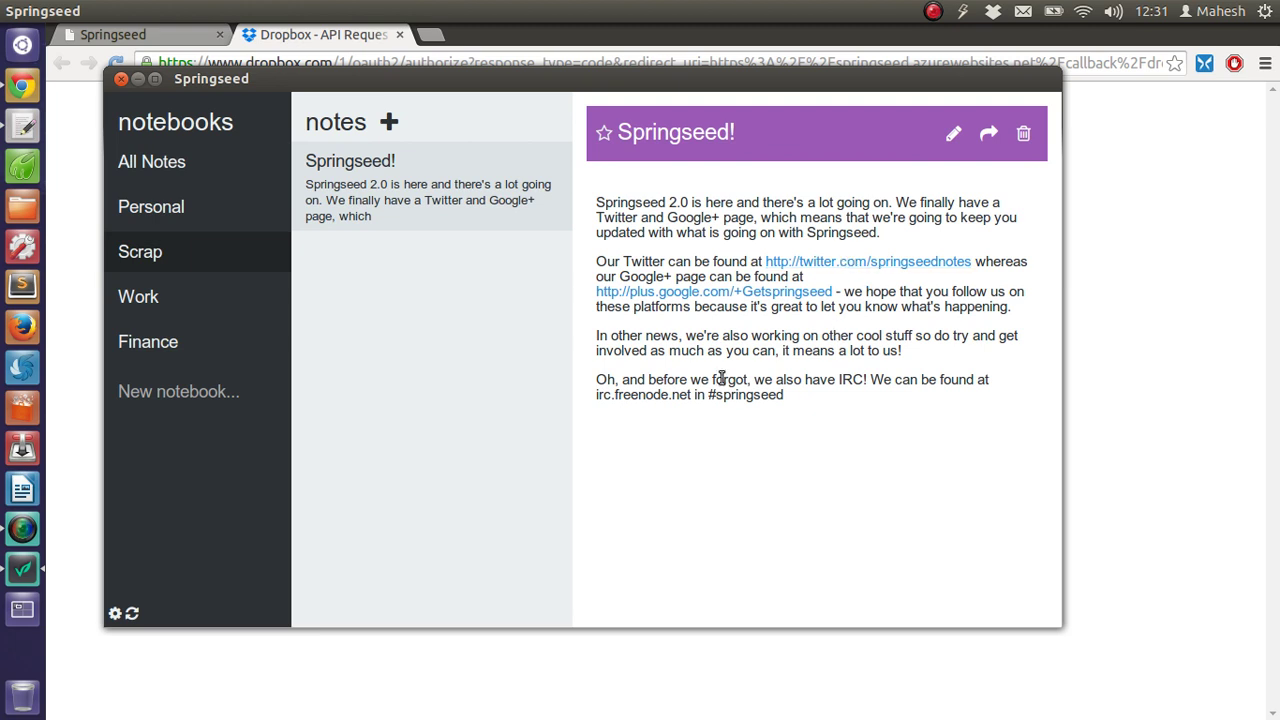
{"action": "left_click_drag", "start_coordinate": [660, 336], "coordinate": [817, 420]}
{"action": "left_click", "coordinate": [790, 428]}
{"action": "left_click_drag", "start_coordinate": [422, 80], "coordinate": [460, 131]}
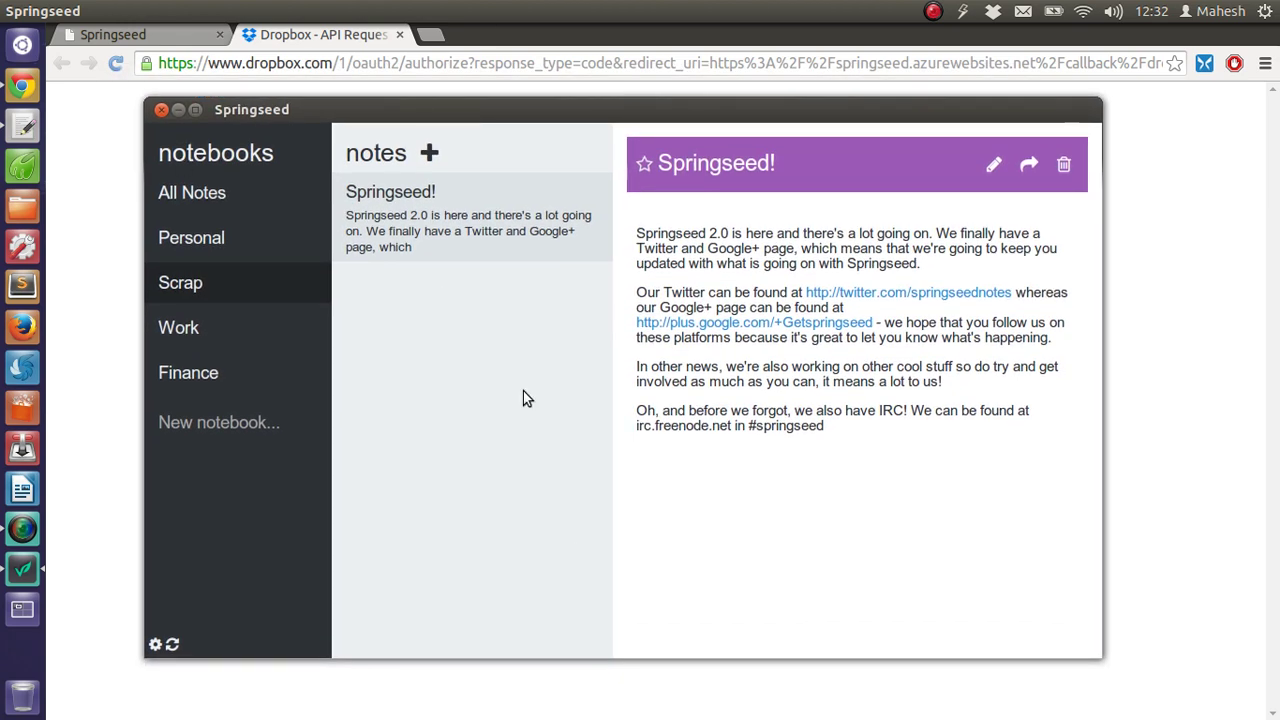